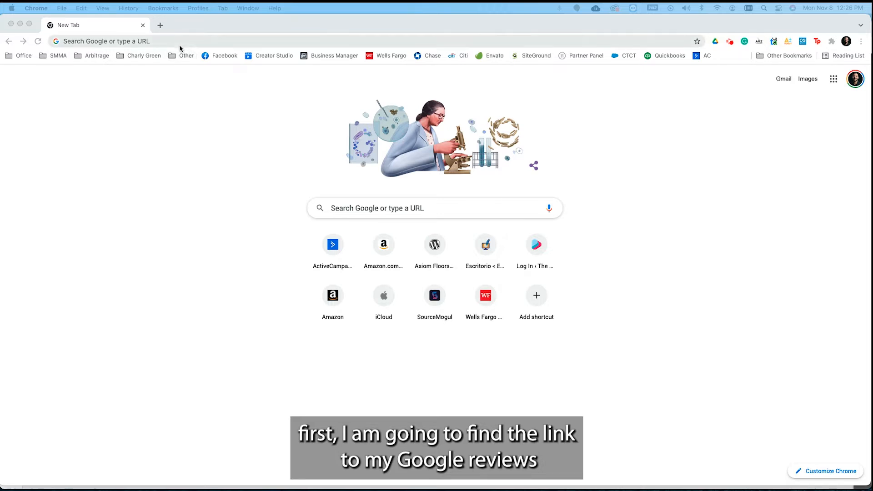
Search Google for "google my business".
left_click(149, 42)
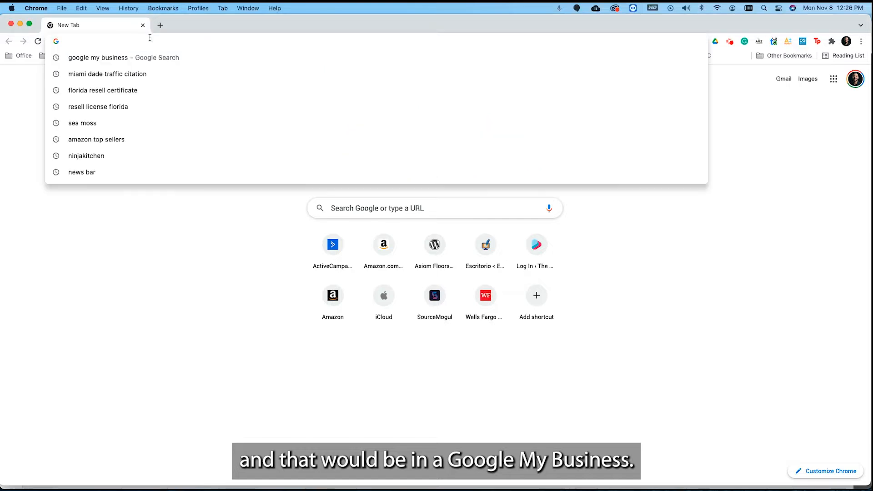
type("goog")
type("le my bus")
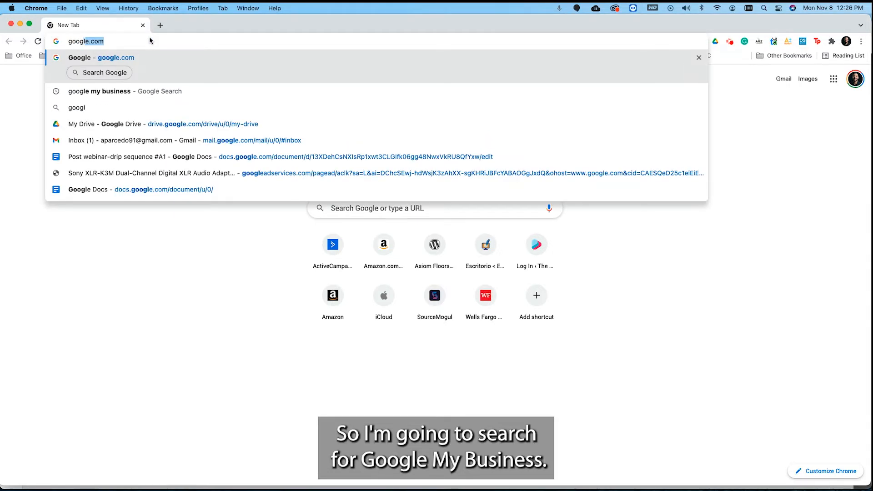
type("iness")
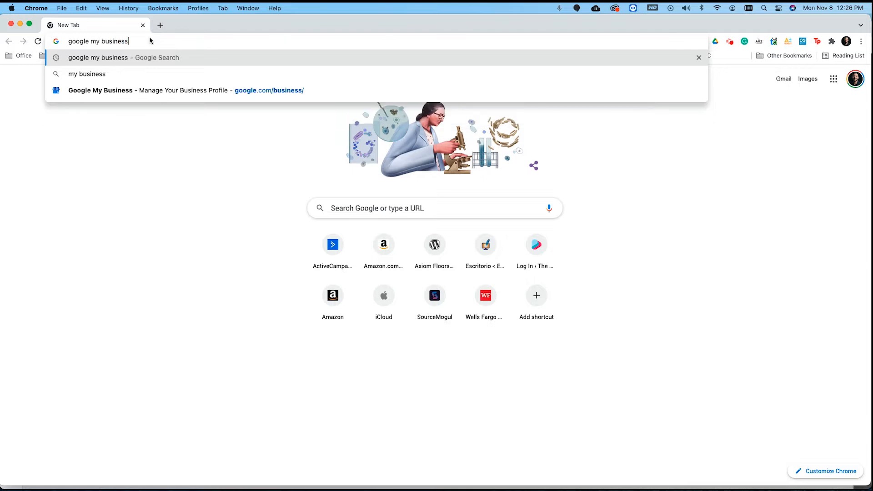
key("Return")
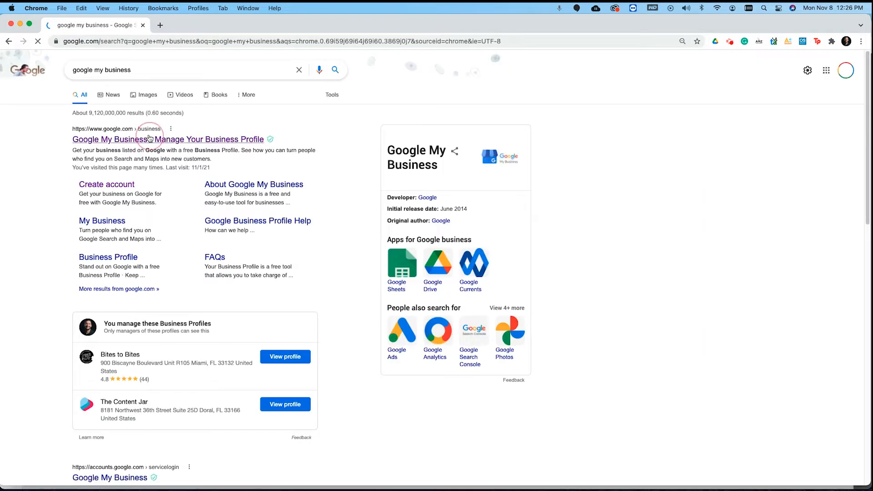
Open the Google My Business site from the results and go to The Content Jar's dashboard.
left_click(149, 139)
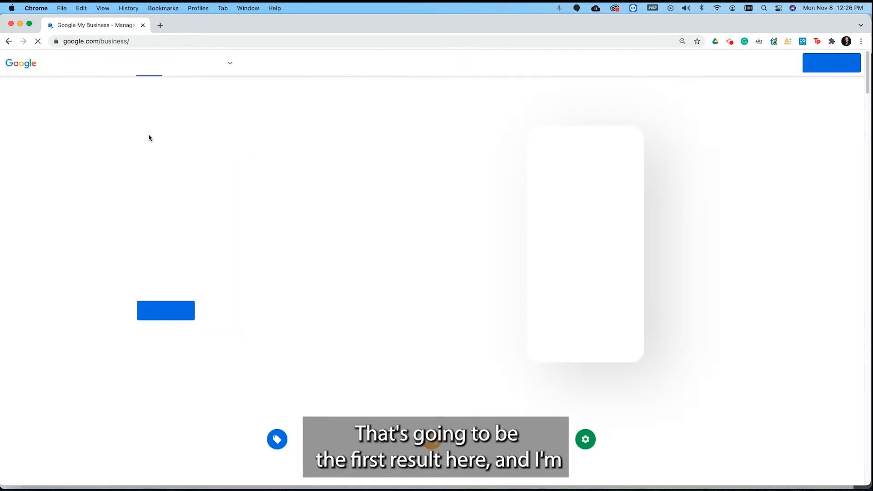
left_click(785, 66)
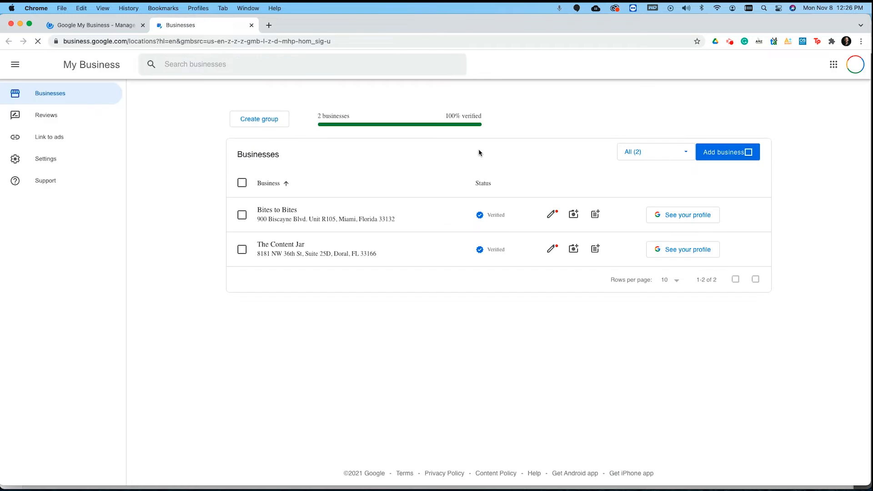
left_click(289, 251)
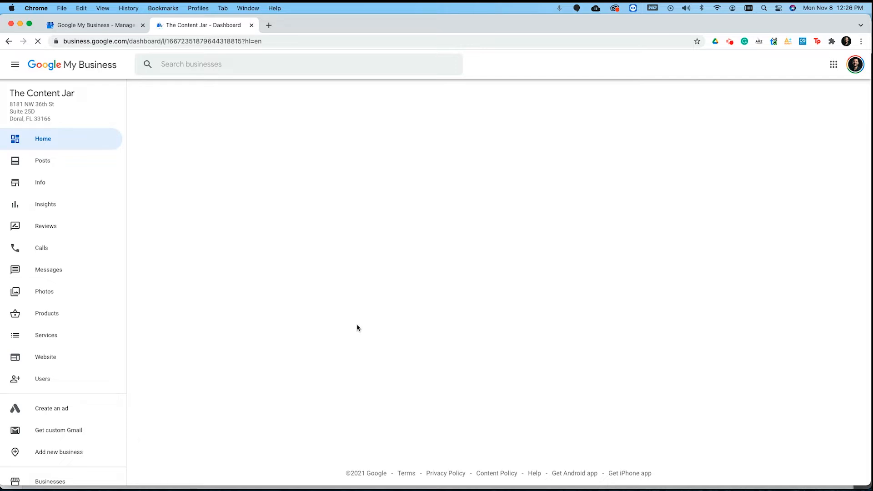
Open the share review form from the "Get your first review" card and copy the review link.
scroll(361, 329, "down", 1)
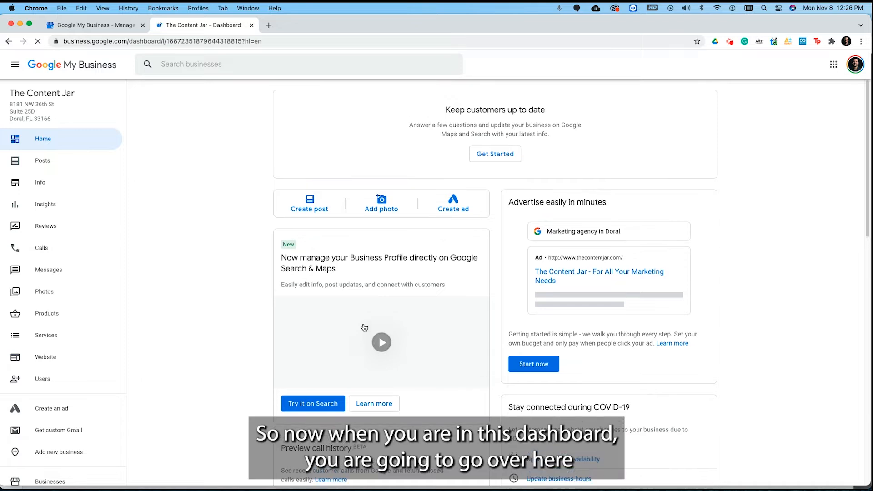
scroll(458, 313, "down", 5)
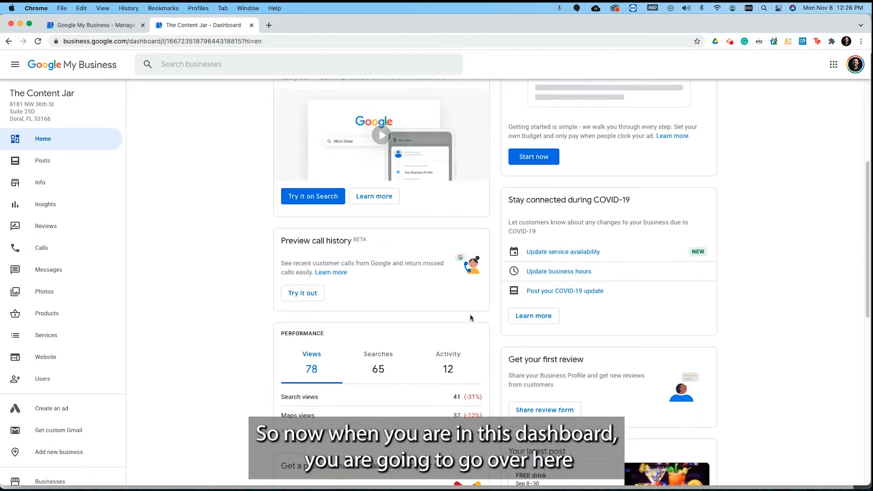
scroll(684, 339, "down", 4)
key("super+f")
left_click(758, 184)
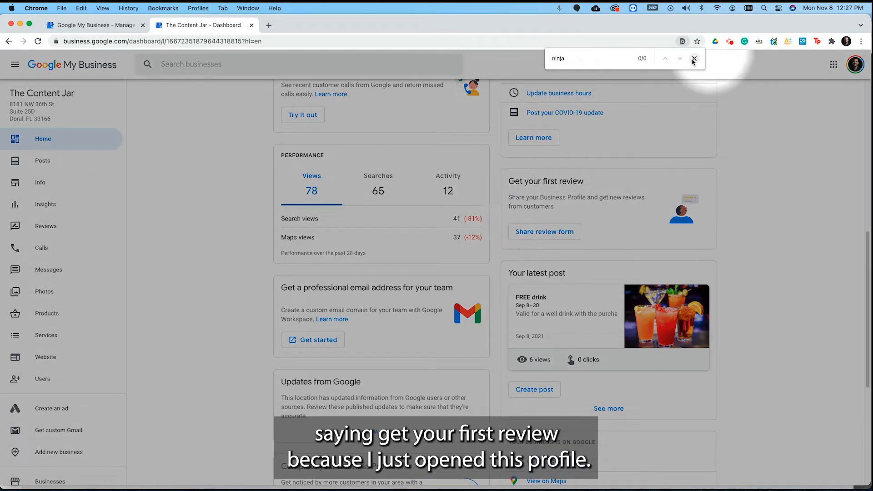
left_click(693, 60)
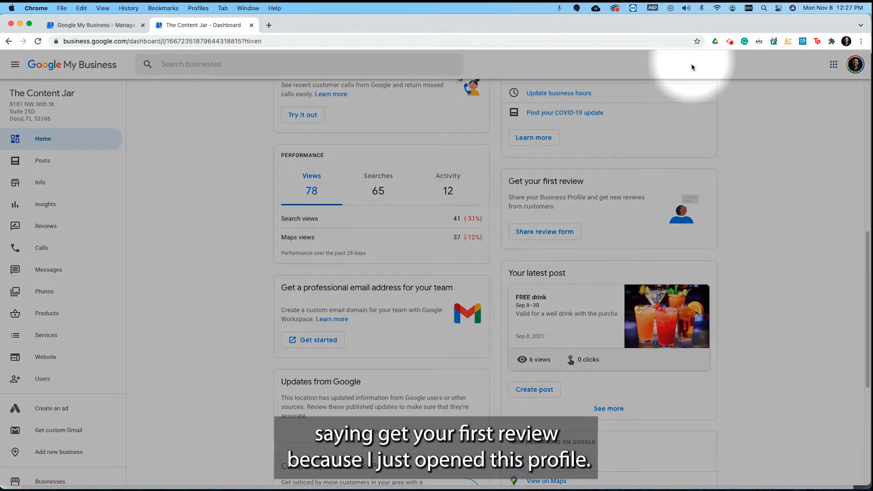
left_click(553, 235)
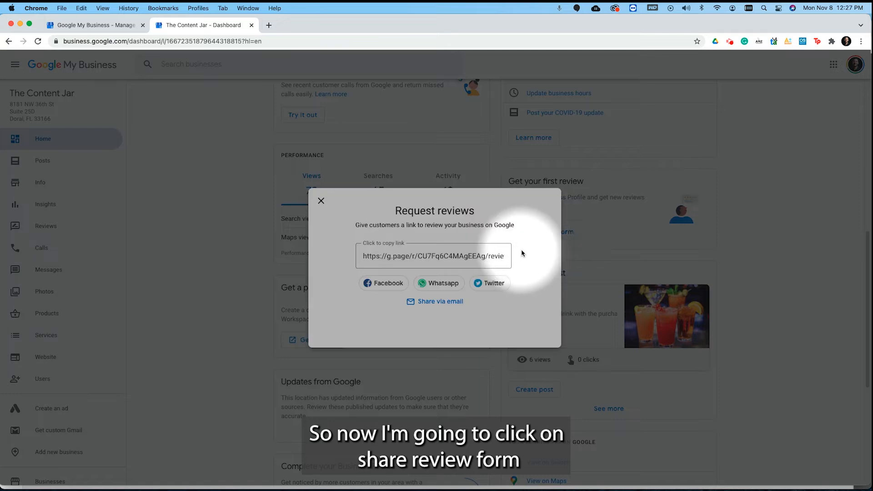
left_click(439, 257)
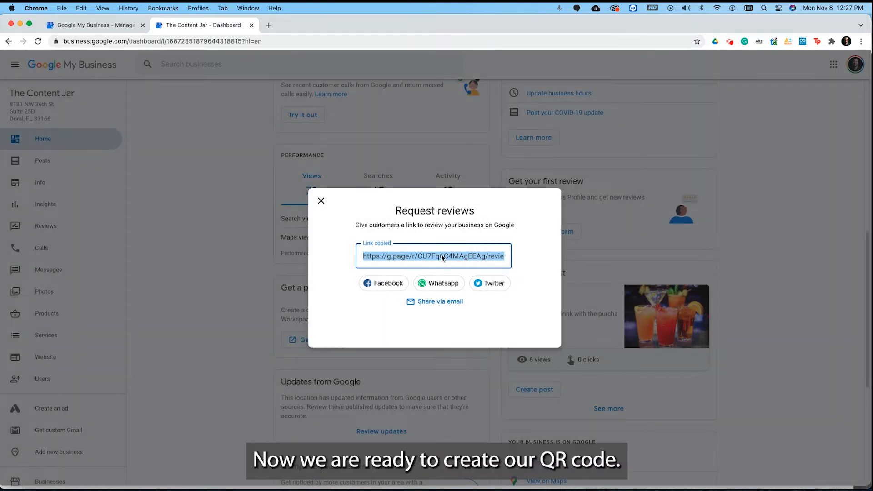
Open canva.com in a new browser tab.
left_click(270, 27)
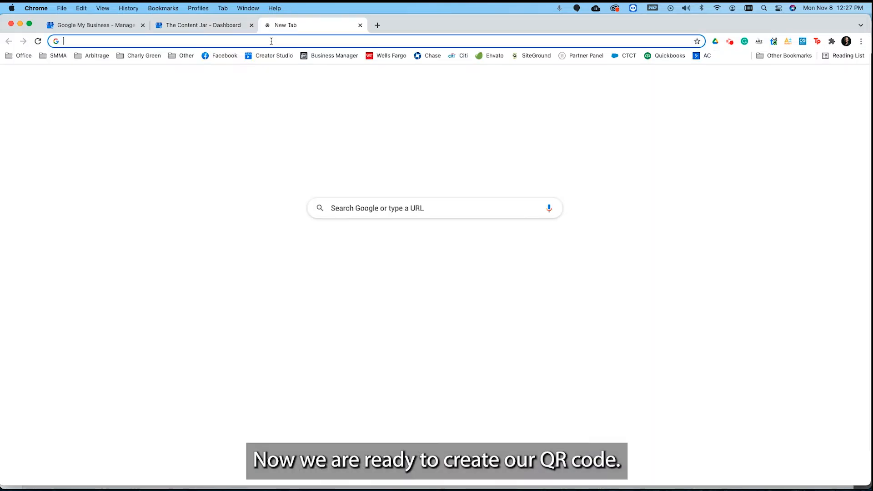
type("canva.com")
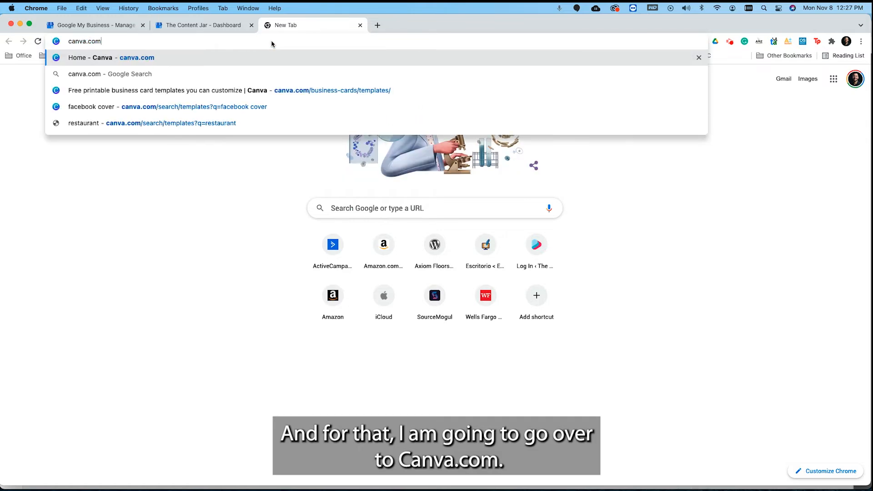
key("Return")
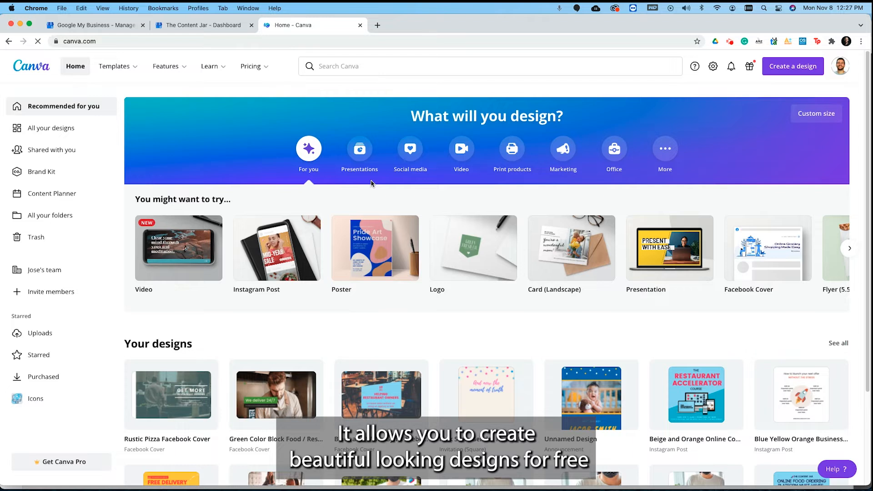
Open Canva's collection of Business Cards templates.
scroll(369, 185, "down", 5)
scroll(354, 207, "up", 2)
scroll(354, 207, "up", 3)
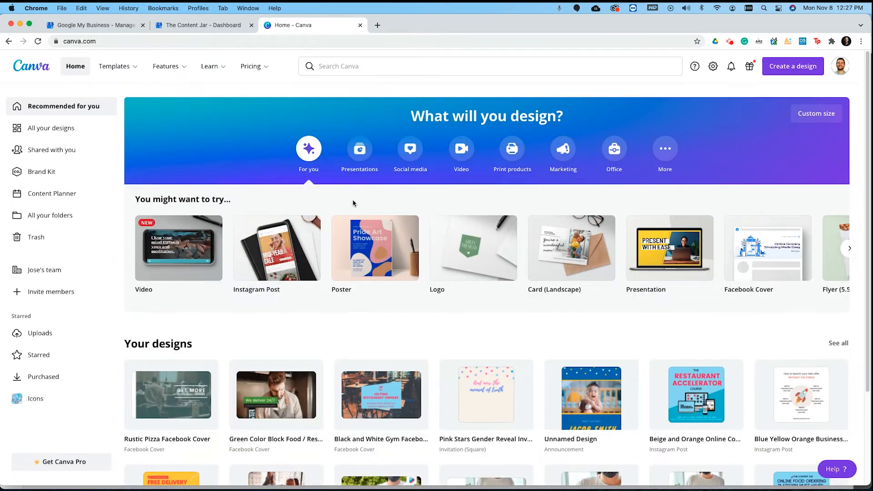
mouse_move(351, 220)
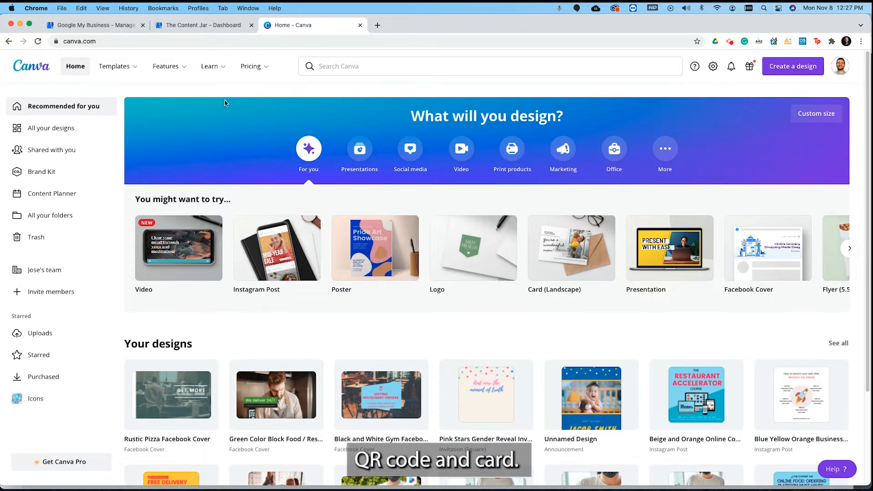
mouse_move(120, 69)
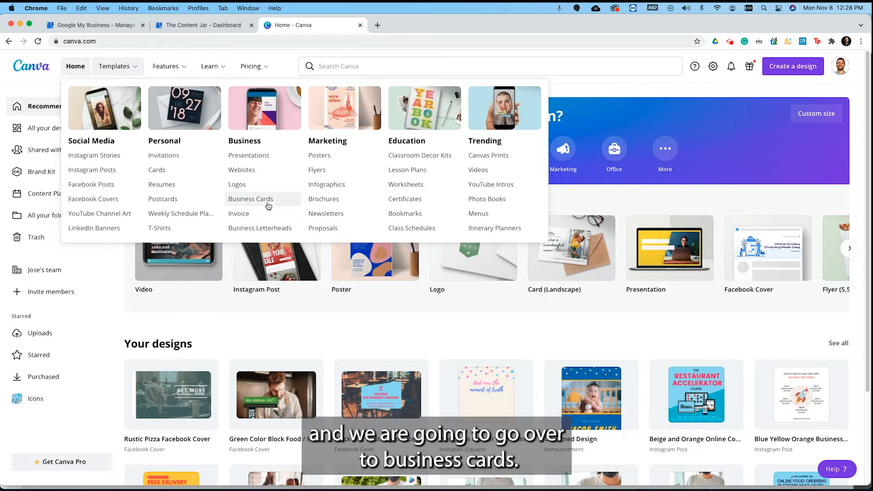
left_click(268, 203)
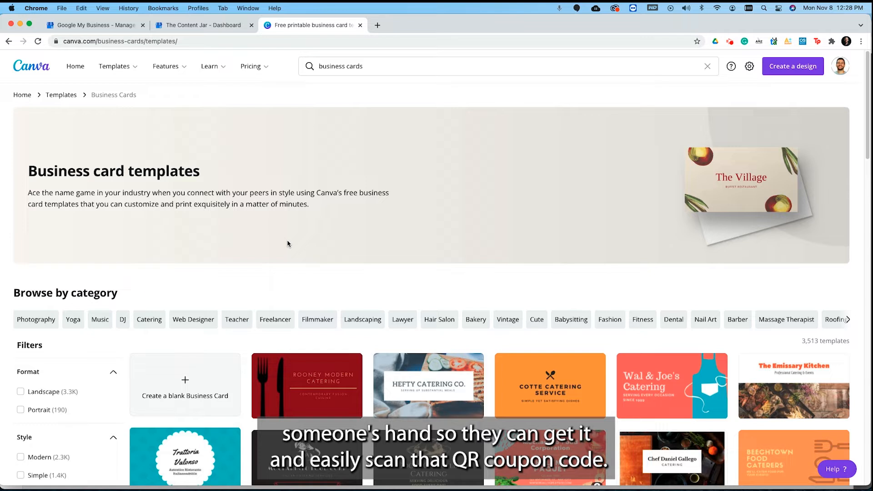
Expand the full list of theme filters and filter the business card templates by the Food theme.
scroll(286, 244, "down", 5)
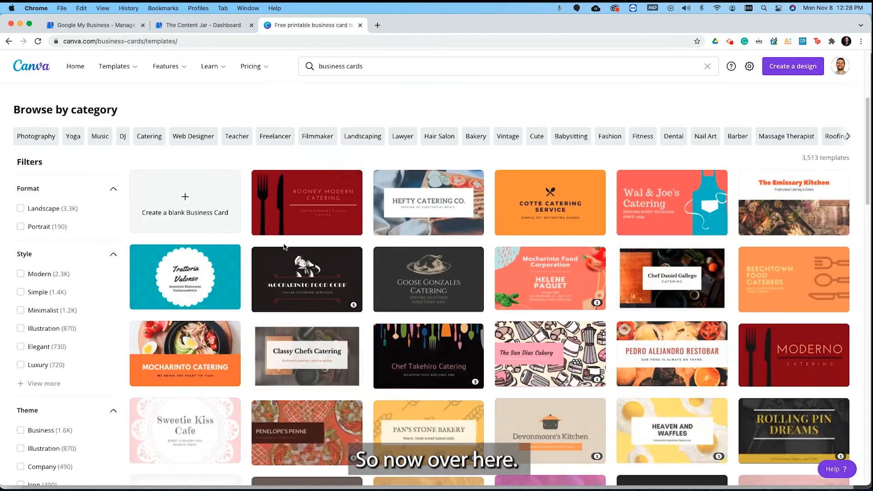
scroll(84, 255, "down", 6)
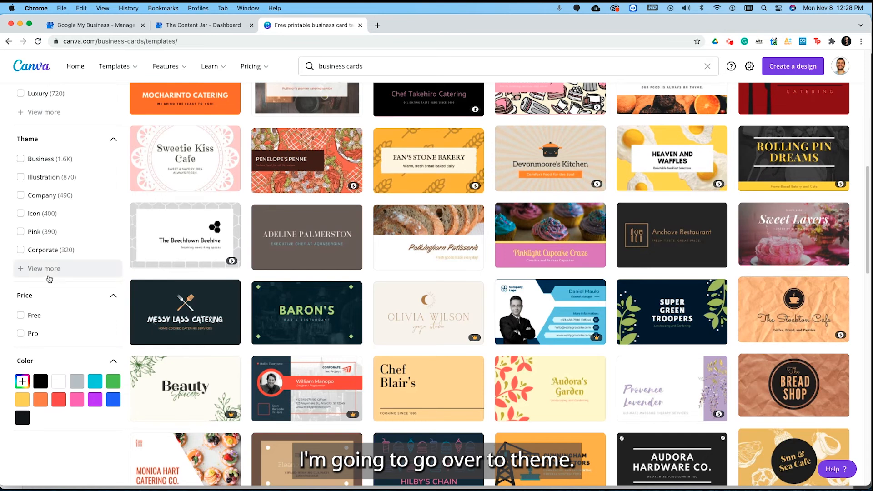
left_click(45, 268)
scroll(59, 256, "down", 1)
scroll(59, 257, "down", 5)
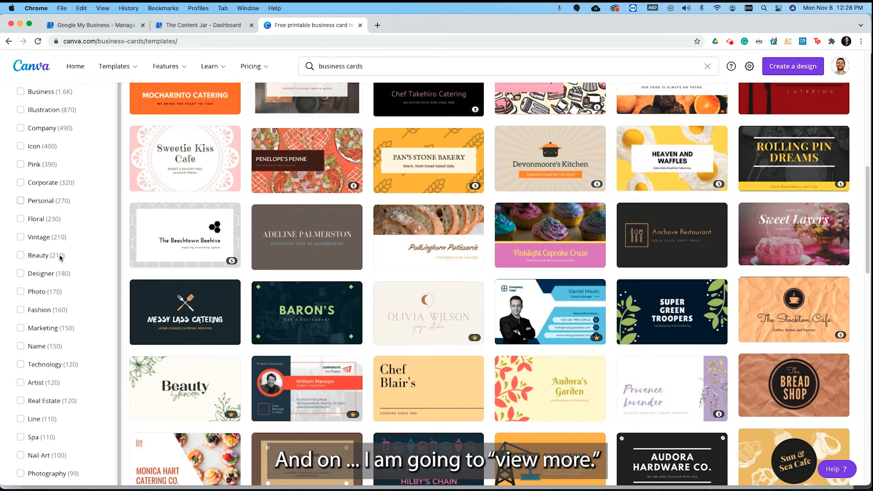
scroll(60, 258, "down", 1)
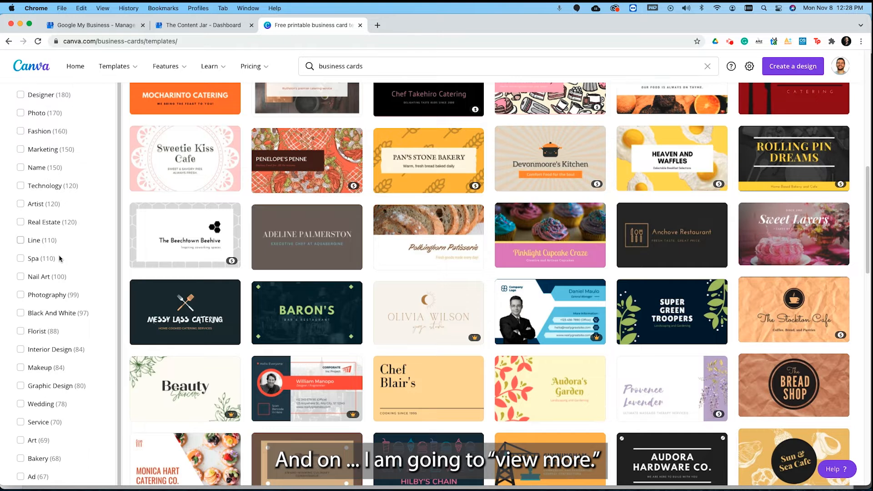
scroll(61, 262, "down", 5)
scroll(66, 269, "down", 4)
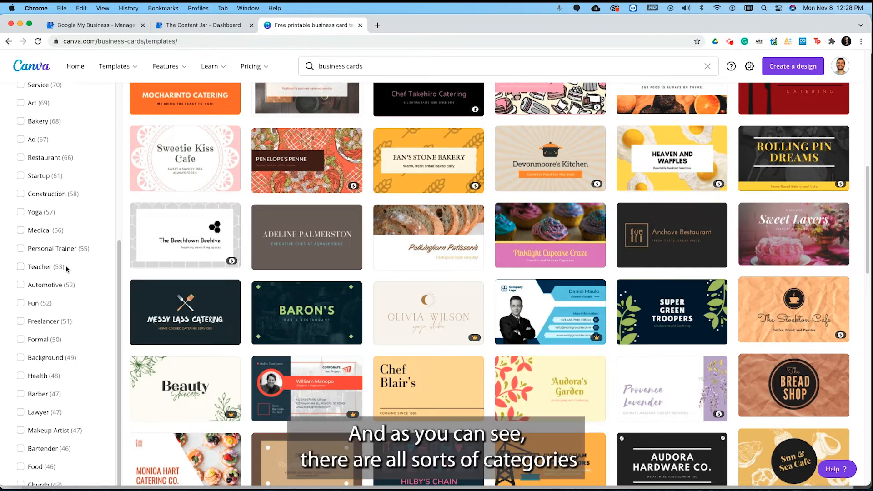
left_click(20, 345)
Expand the theme filters again and look through the list for further restaurant-related themes.
scroll(57, 362, "down", 2)
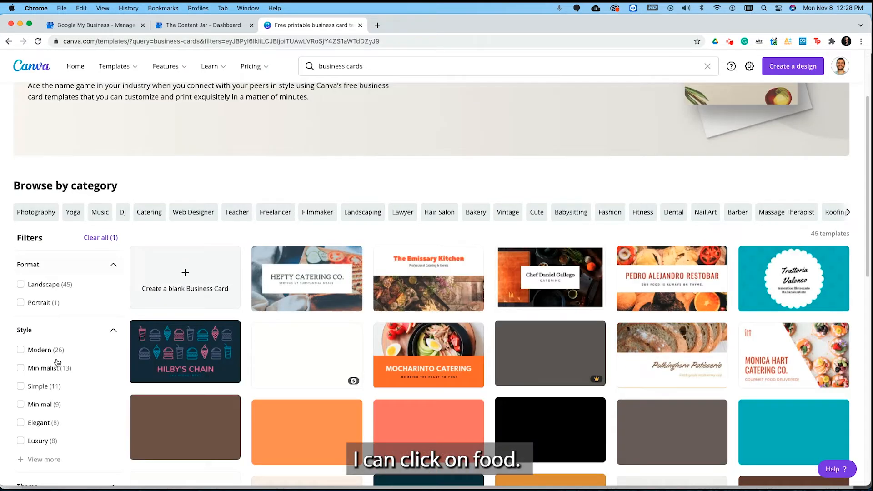
scroll(57, 362, "down", 2)
scroll(54, 382, "down", 2)
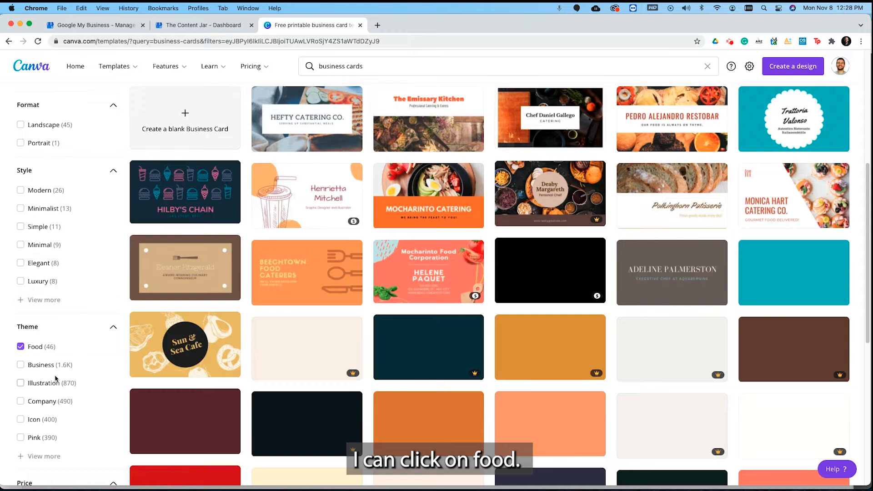
scroll(56, 379, "down", 3)
left_click(41, 284)
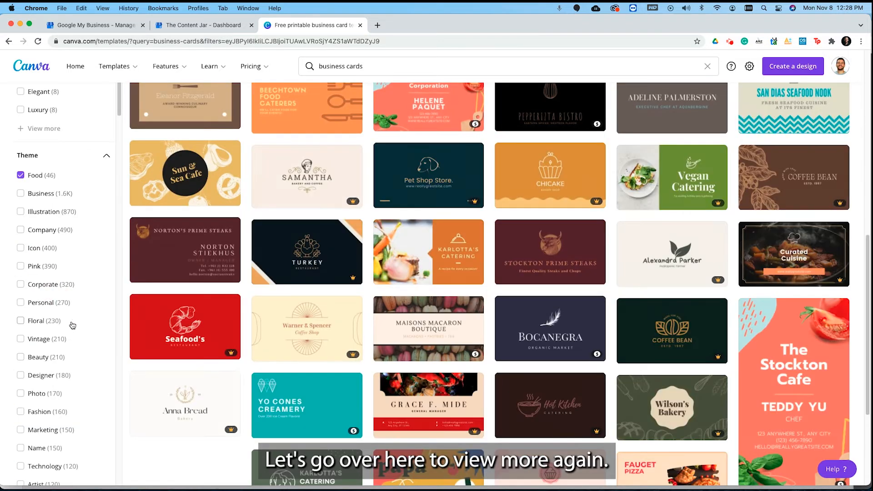
scroll(71, 325, "down", 15)
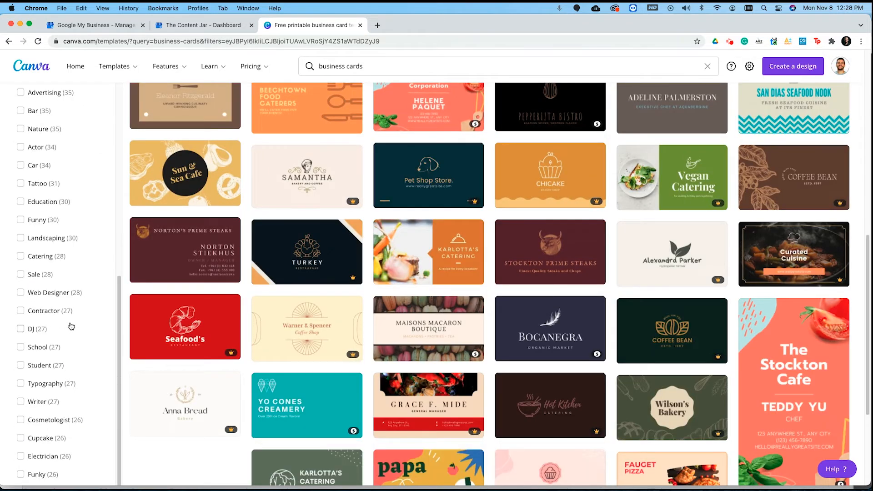
scroll(37, 284, "down", 1)
scroll(37, 285, "down", 6)
scroll(39, 285, "down", 2)
scroll(39, 285, "up", 8)
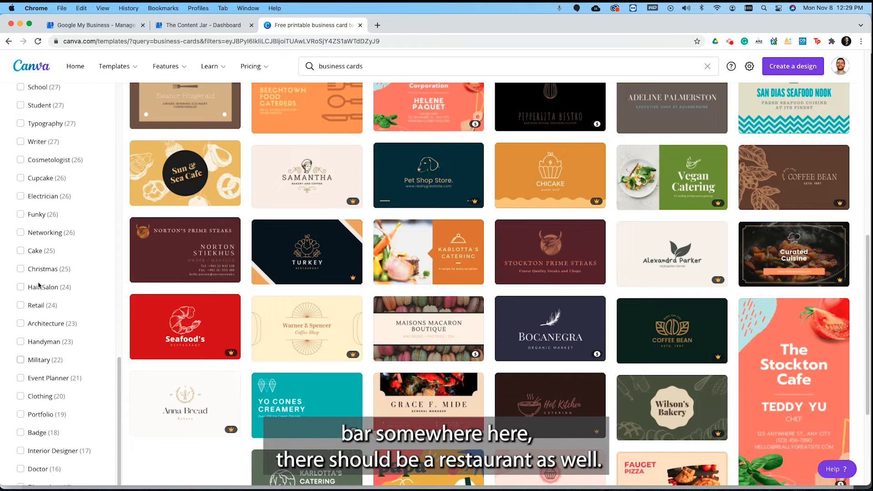
scroll(39, 285, "up", 15)
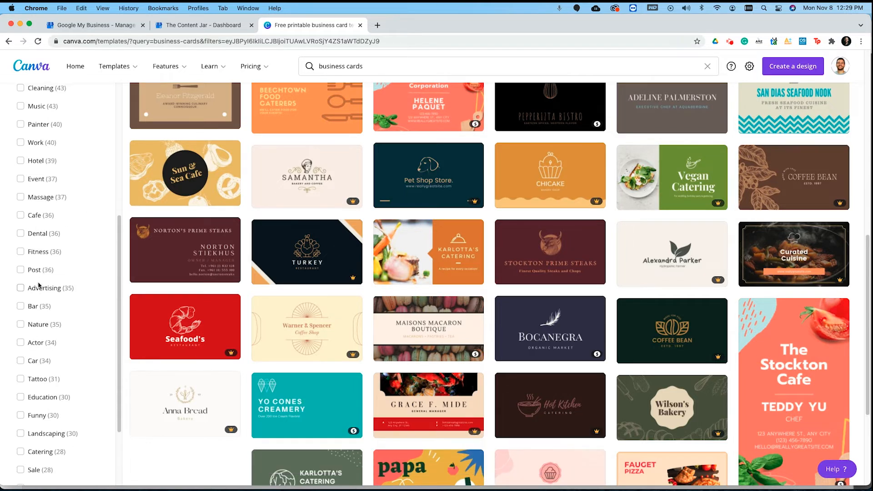
scroll(159, 245, "down", 5)
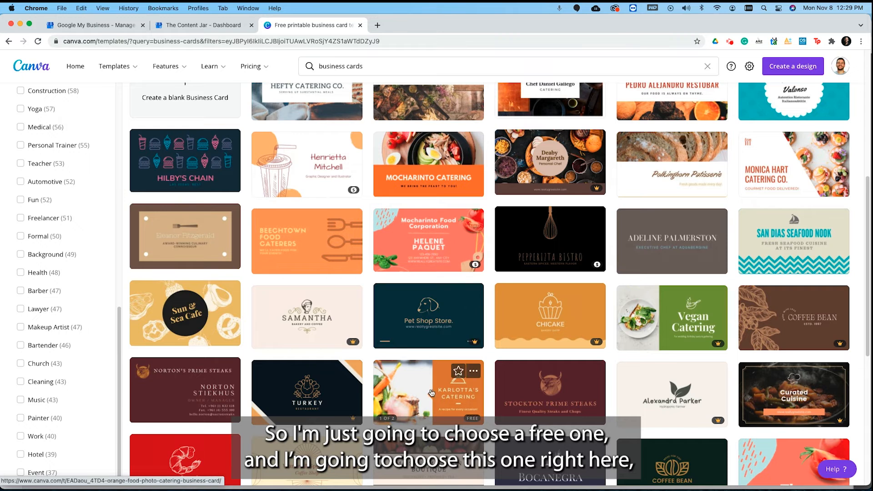
Choose the free Orange Food Photo Catering Business Card template and open it for customizing.
scroll(430, 392, "down", 2)
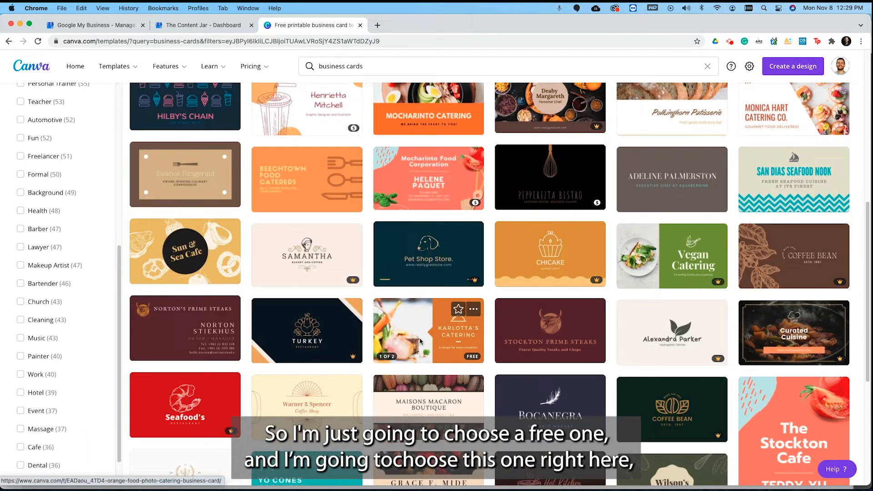
left_click(419, 341)
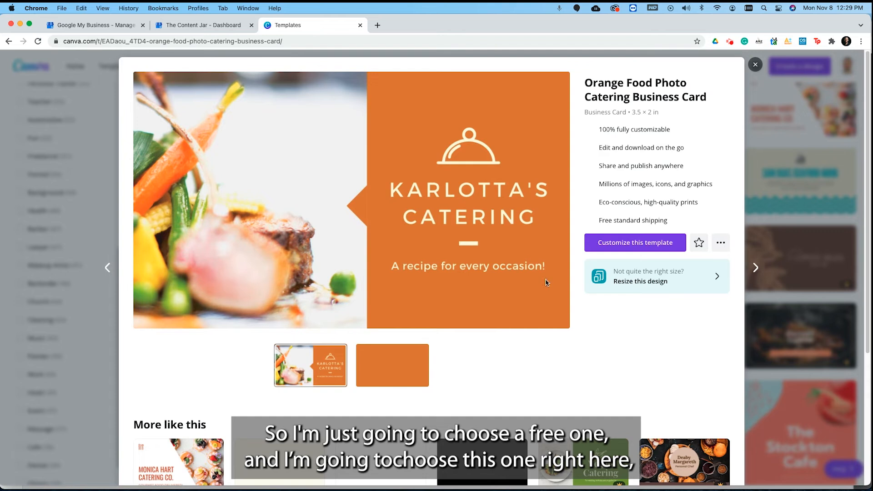
left_click(605, 247)
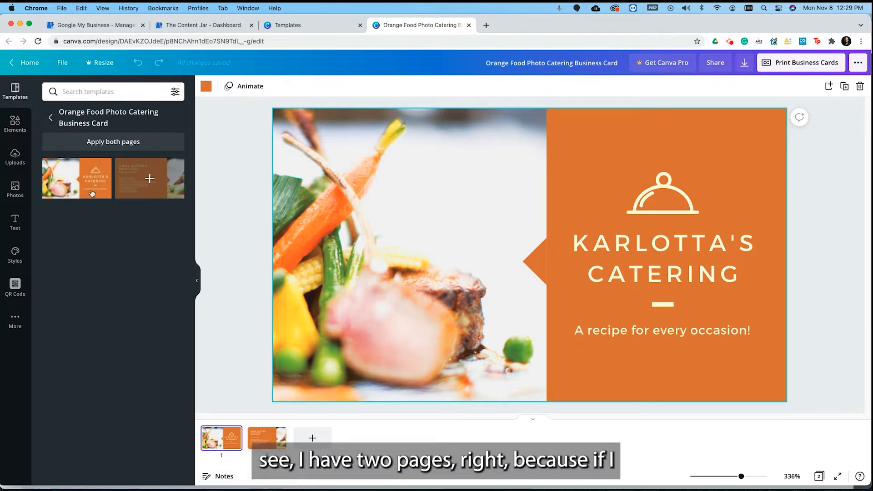
Apply the template's contact-details layout to the first page and delete the second page so the card is one-sided.
left_click(146, 197)
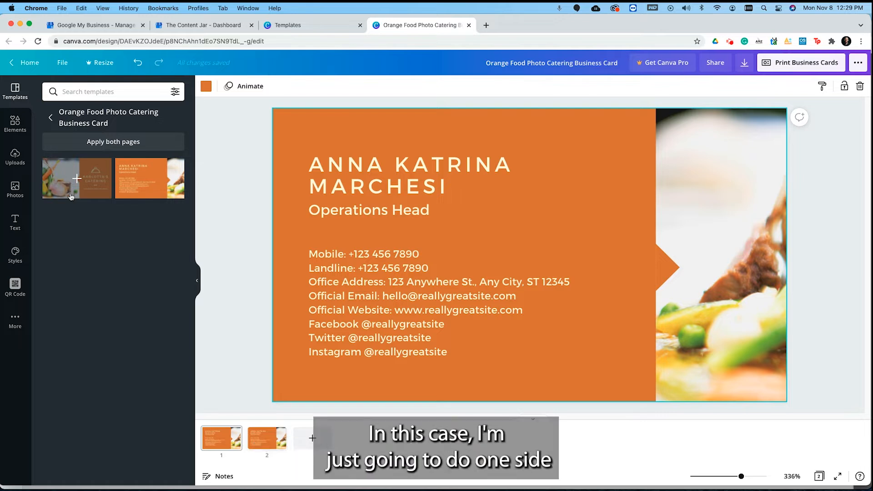
left_click(157, 191)
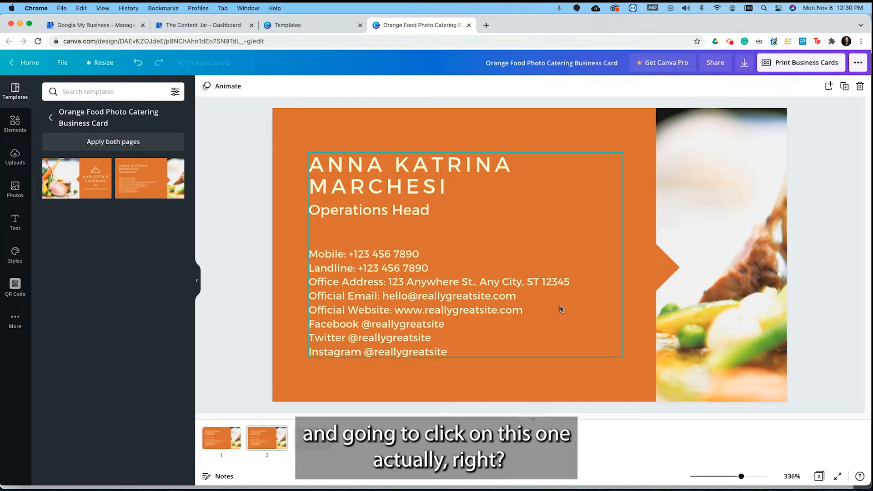
left_click(222, 444)
left_click(254, 447)
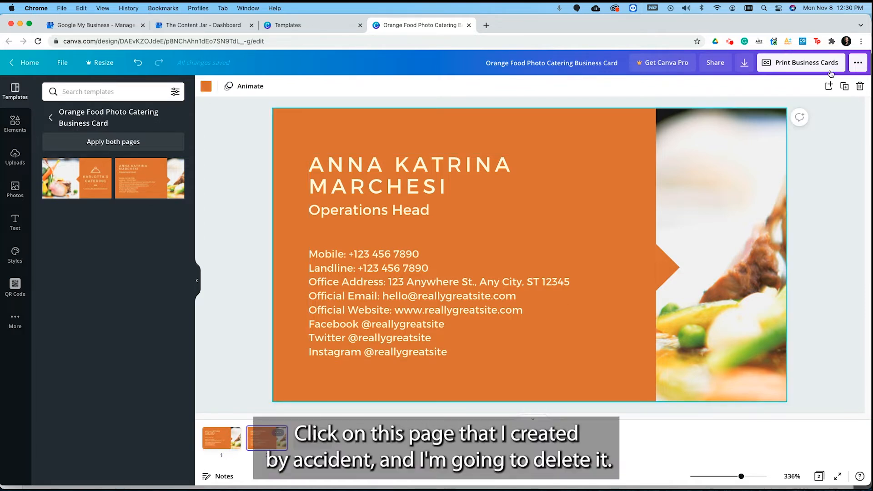
left_click(858, 87)
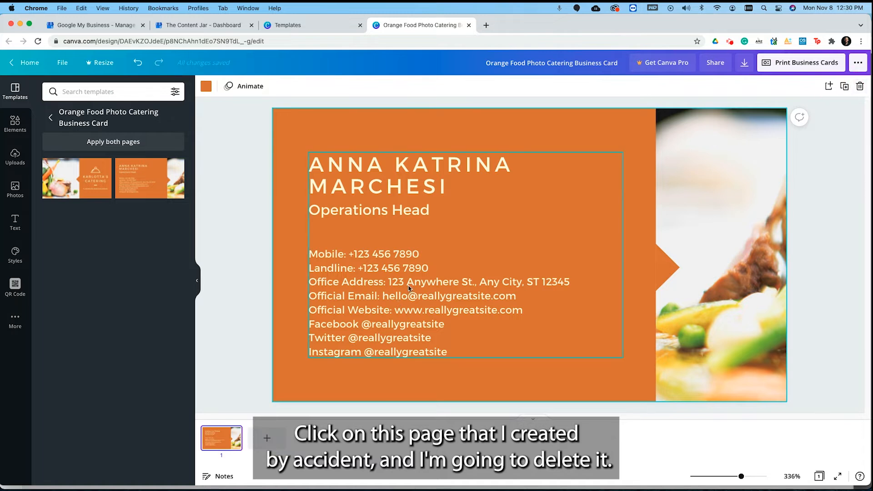
Delete the name, job title and contact details text from the card's orange area.
left_click(422, 193)
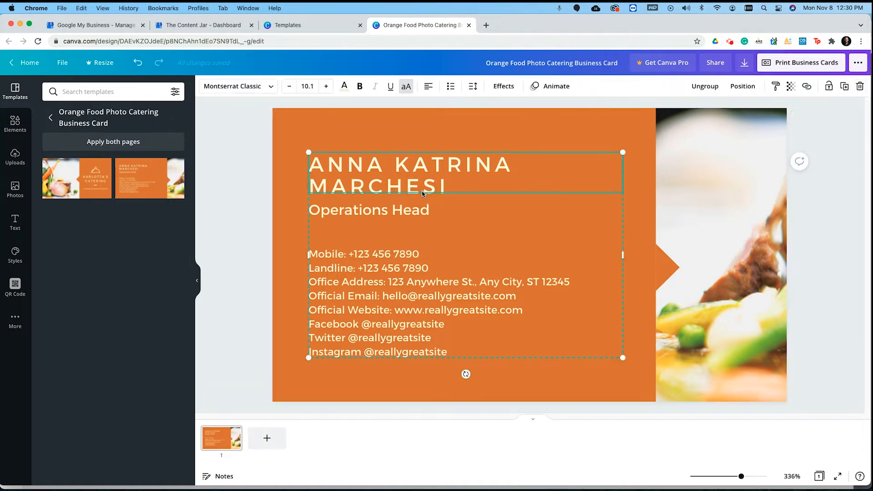
key("Delete")
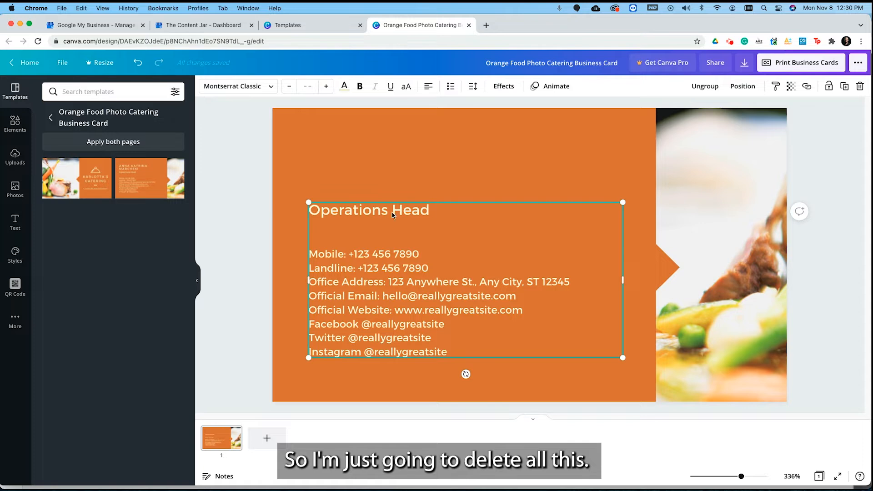
key("Delete")
double_click(398, 279)
key("ctrl+a")
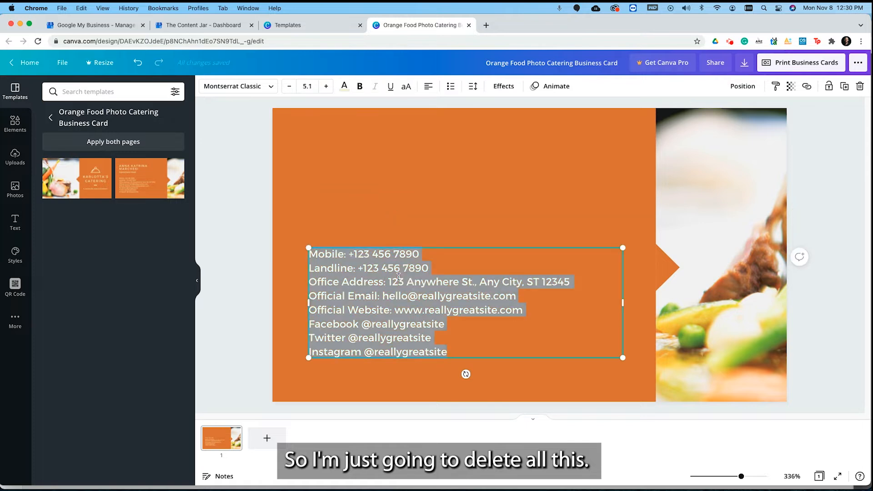
key("BackSpace")
left_click(420, 284)
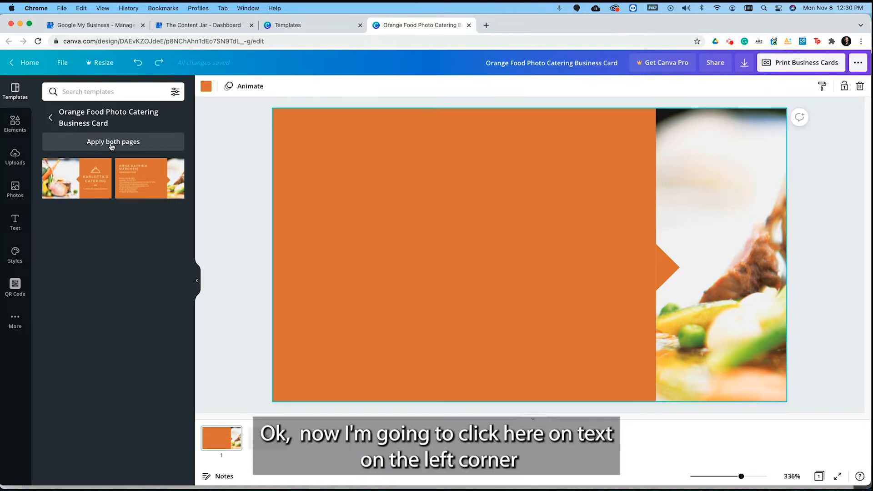
Add a heading to the card that reads "Loved your experience?".
left_click(15, 221)
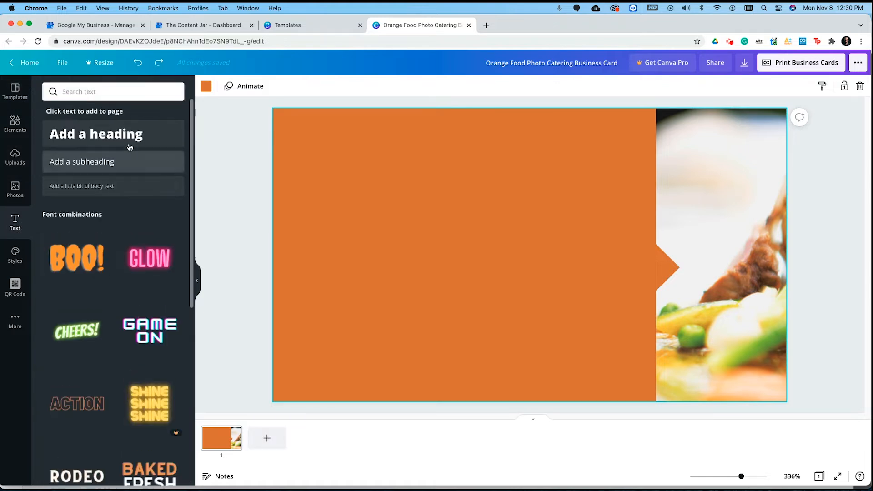
left_click(123, 137)
double_click(424, 195)
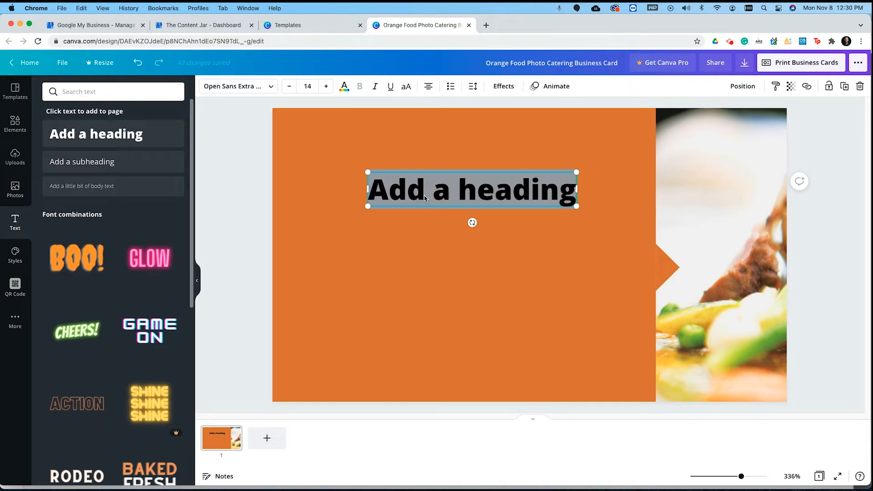
type("Leav")
key("BackSpace")
key("BackSpace")
key("BackSpace")
key("BackSpace")
type("Loved")
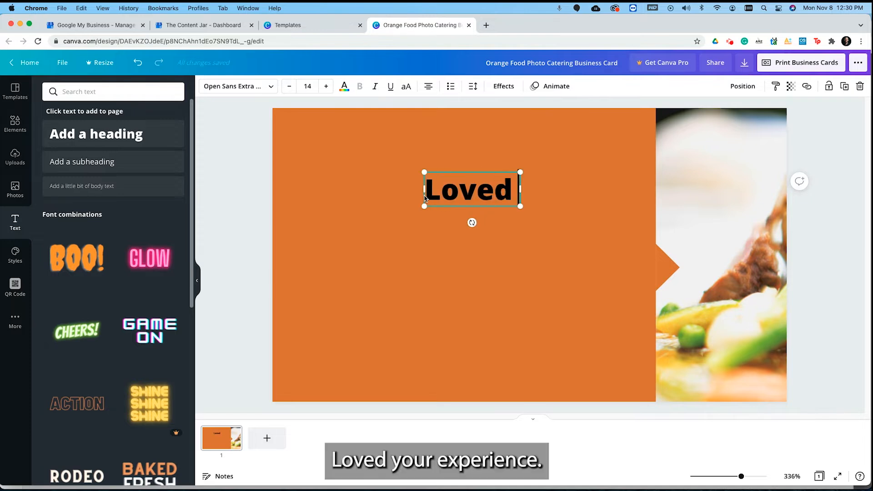
type(" your exper")
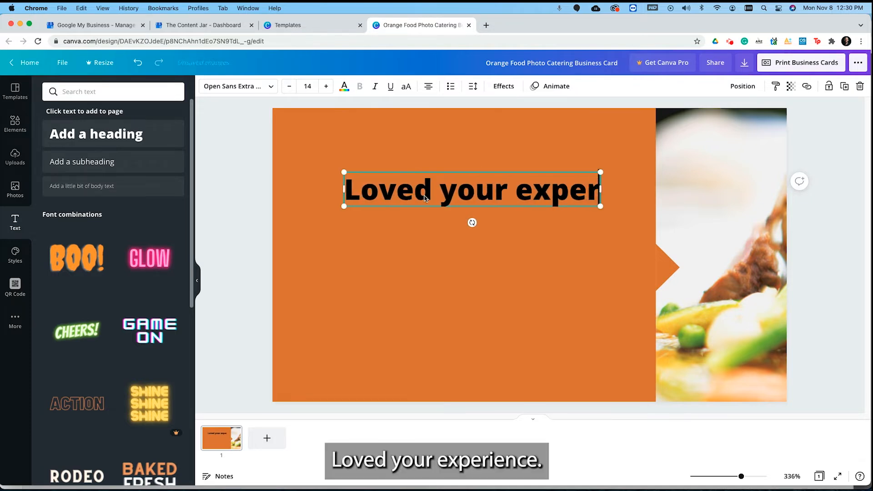
type("ience?")
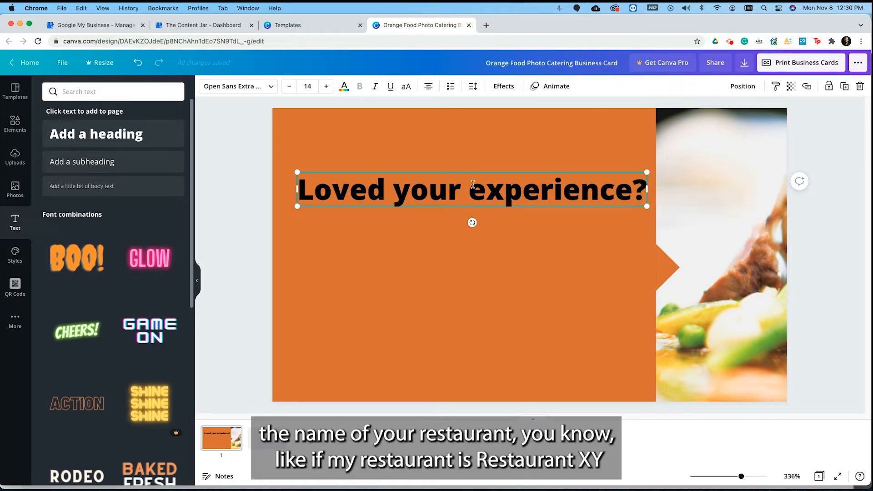
Insert "Restaurant XY" before "experience?" in the heading and break the line after "Loved your".
left_click(472, 184)
type("REstaurtant")
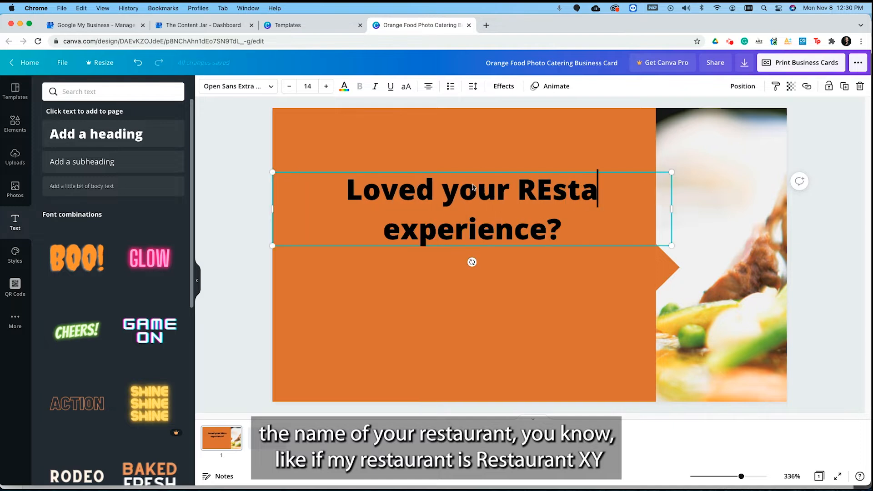
key("BackSpace")
key("BackSpace")
key("BackSpace")
key("BackSpace")
key("BackSpace")
key("BackSpace")
key("BackSpace")
key("BackSpace")
key("BackSpace")
key("BackSpace")
type("e")
key("BackSpace")
key("BackSpace")
type("es")
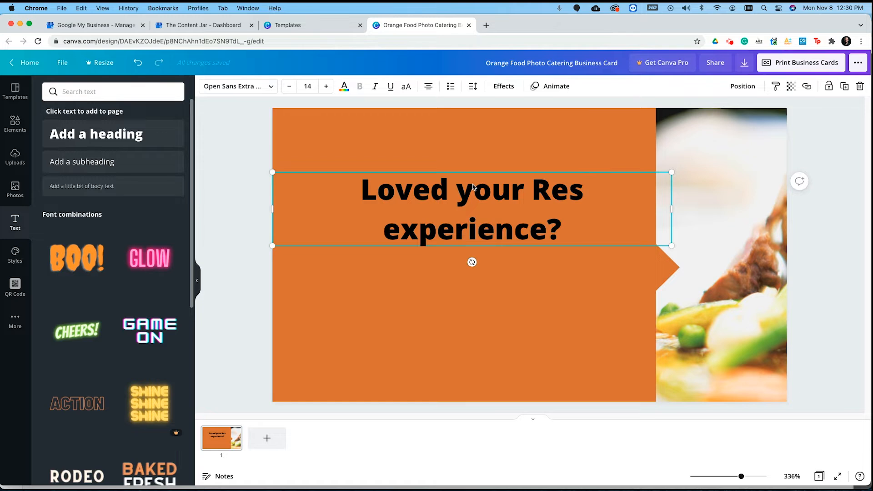
type("taurant ")
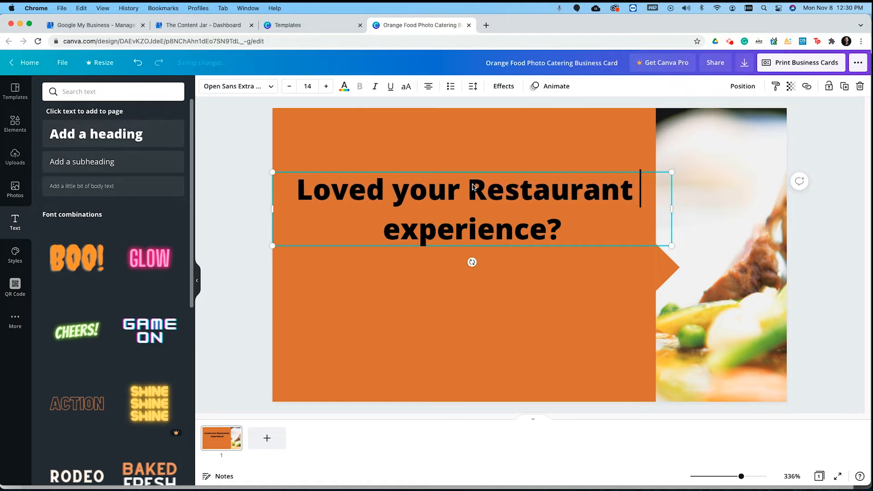
type("XY")
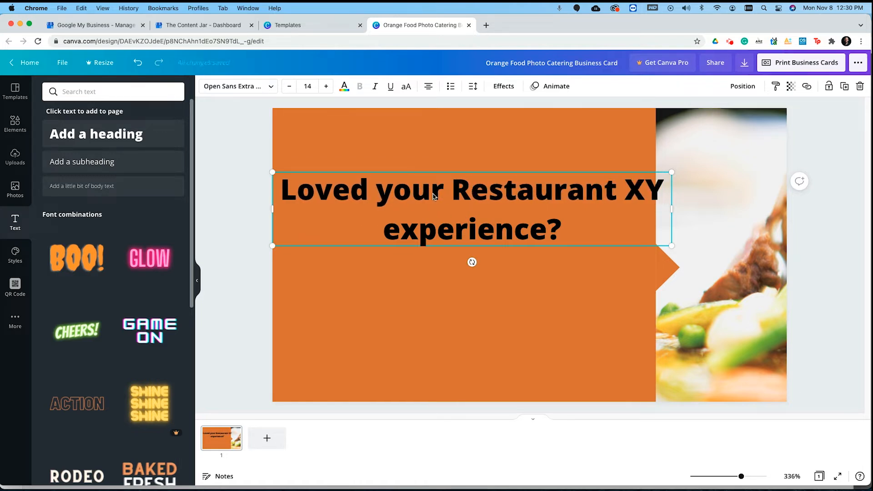
left_click(448, 196)
key("BackSpace")
key("Return")
Set the whole heading's font size to 10 and move it up near the top of the orange area.
key("super+a")
left_click(290, 86)
left_click(290, 87)
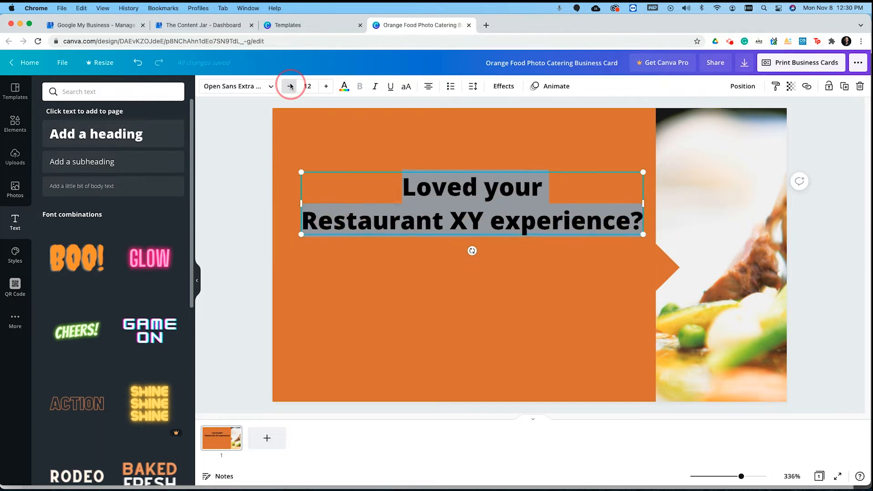
left_click(290, 87)
left_click(289, 86)
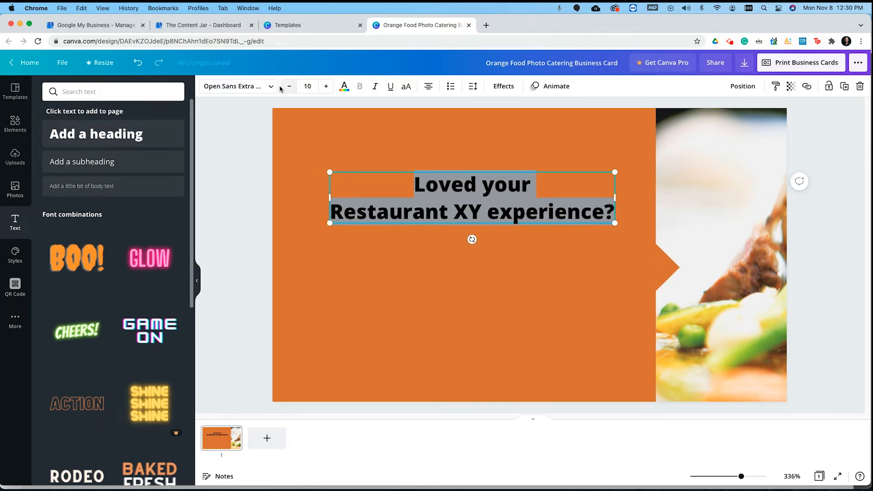
left_click(450, 150)
left_click_drag(483, 198, 472, 159)
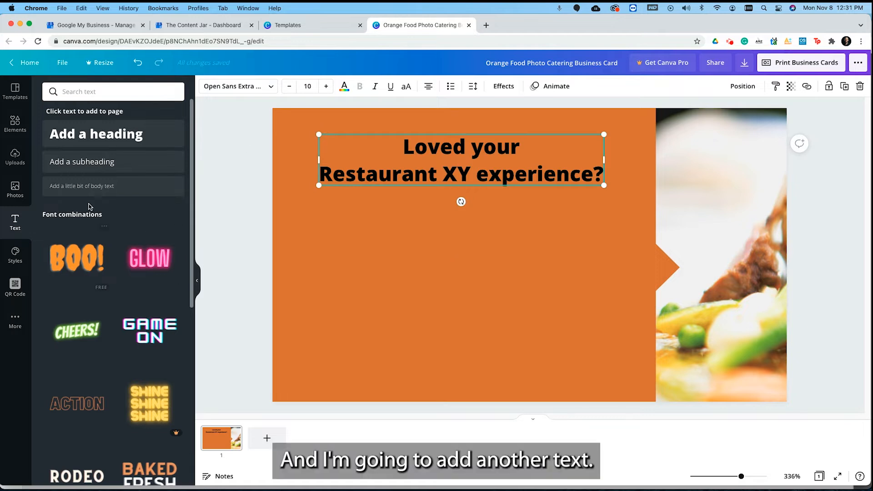
Add a subheading reading "Let us know by leaving a review on Google" and place it in the lower part of the orange area.
left_click_drag(80, 165, 395, 370)
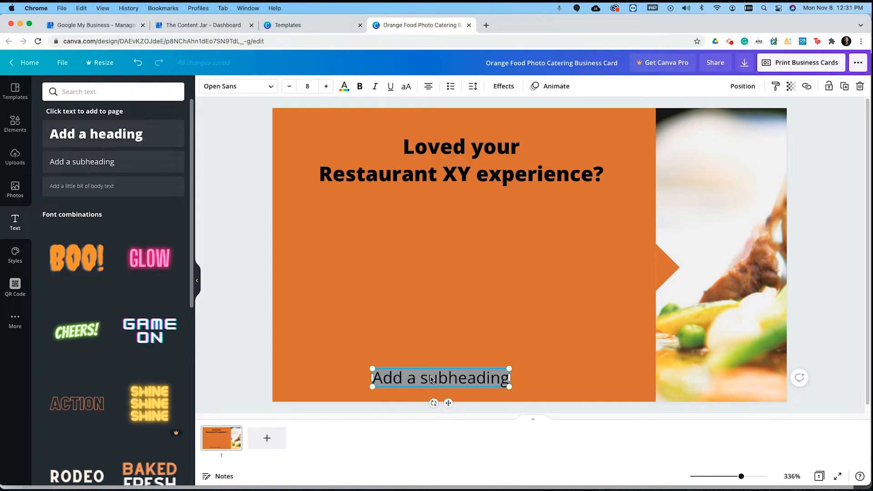
type("Leave us")
key("BackSpace")
key("BackSpace")
key("BackSpace")
key("BackSpace")
key("BackSpace")
key("BackSpace")
key("BackSpace")
type("et us know by lea")
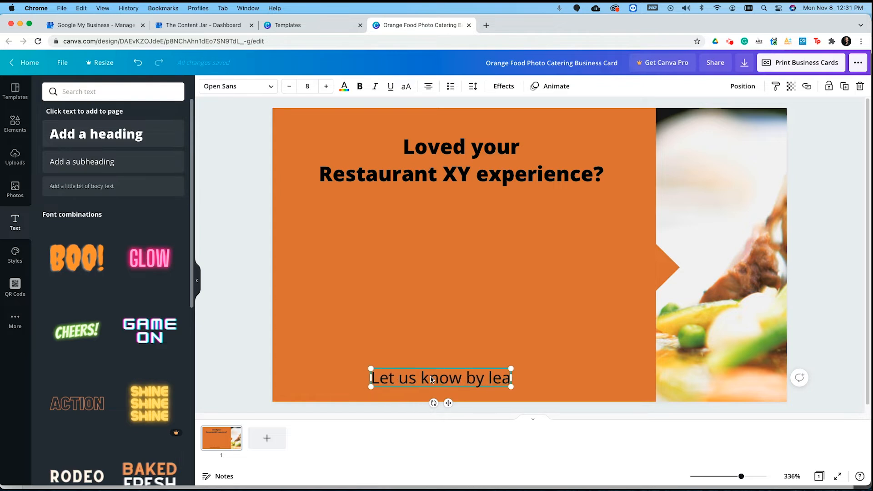
type("ving a review on Google")
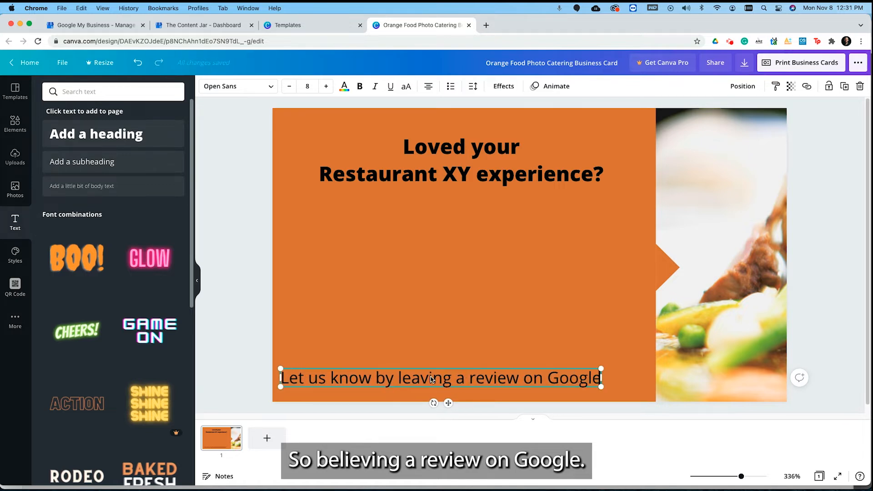
left_click(401, 407)
left_click_drag(408, 379, 437, 347)
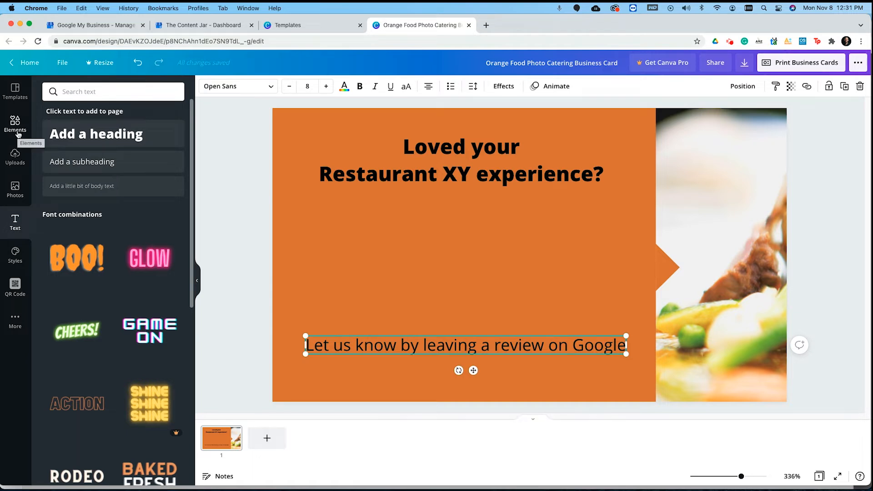
Search the elements for "star" and look through the results for a five-star graphic.
left_click(18, 133)
left_click(124, 96)
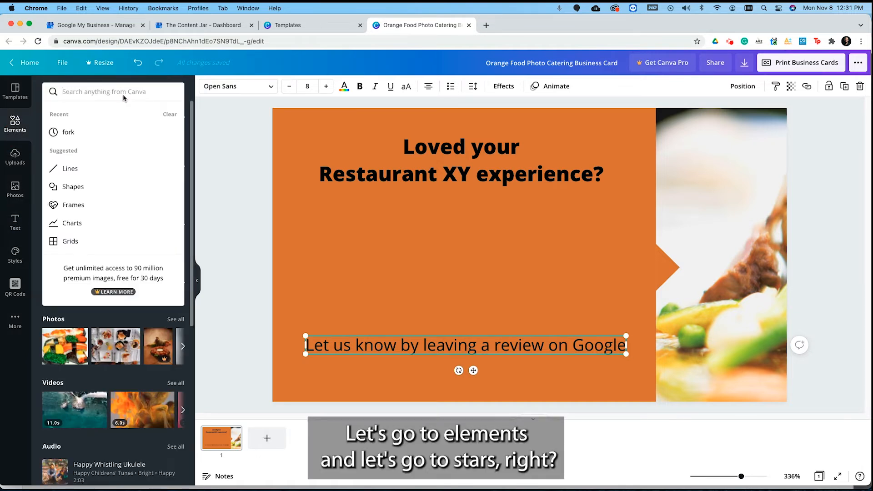
type("star")
key("Return")
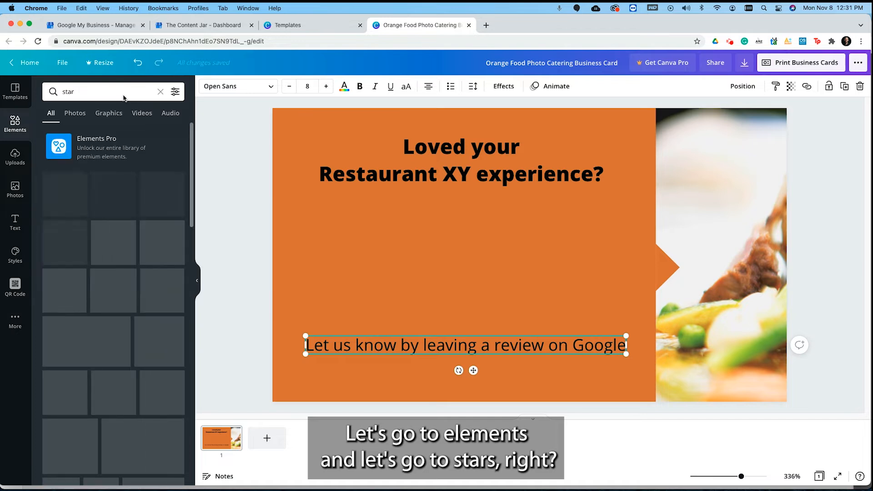
scroll(136, 266, "down", 6)
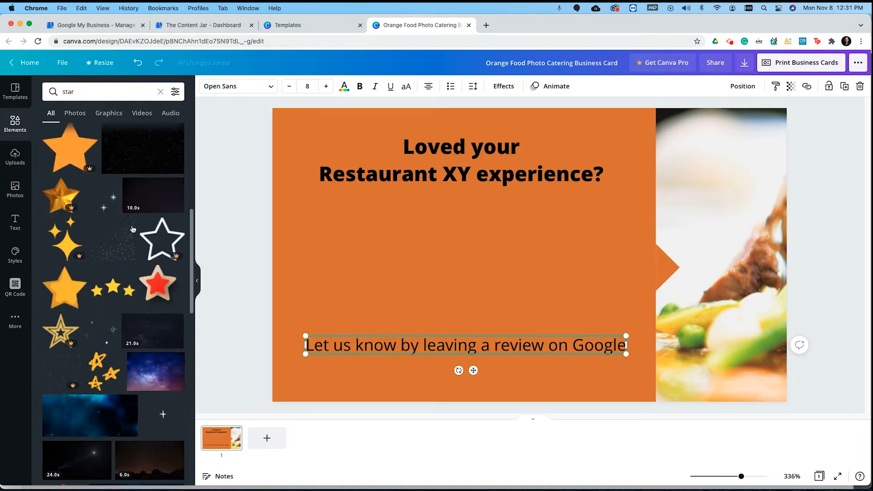
scroll(135, 266, "down", 10)
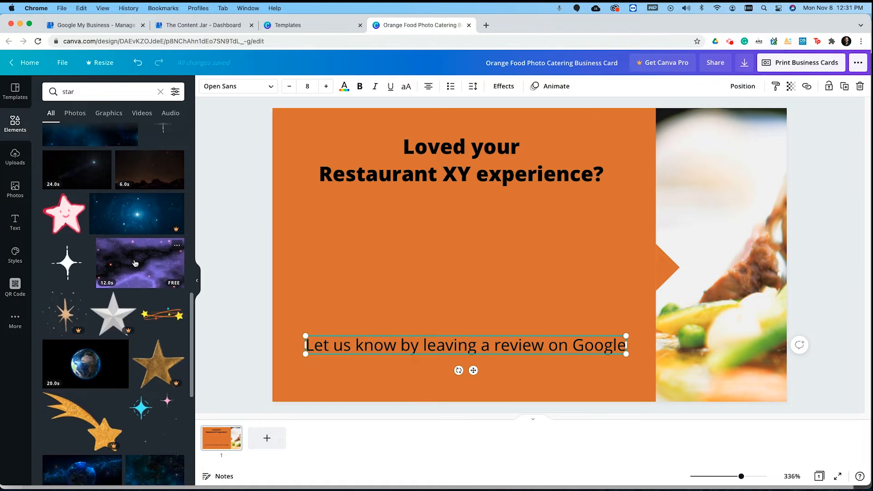
scroll(136, 254, "up", 5)
scroll(139, 245, "down", 10)
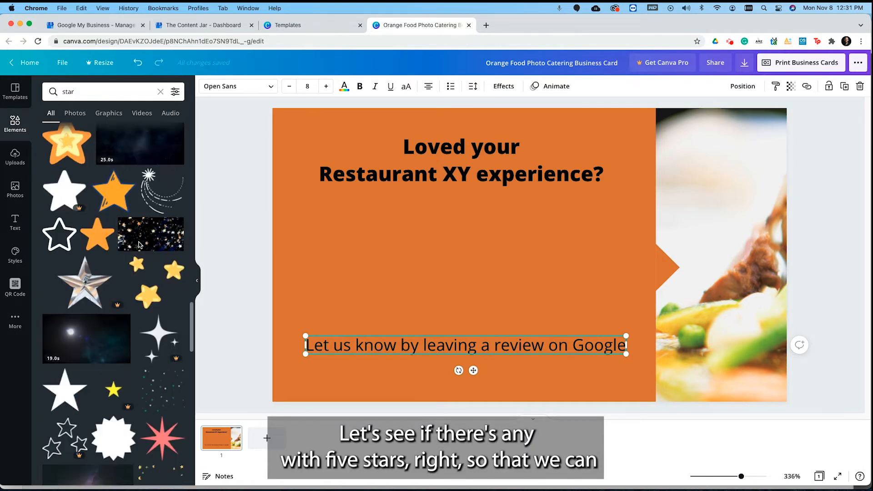
scroll(138, 245, "up", 8)
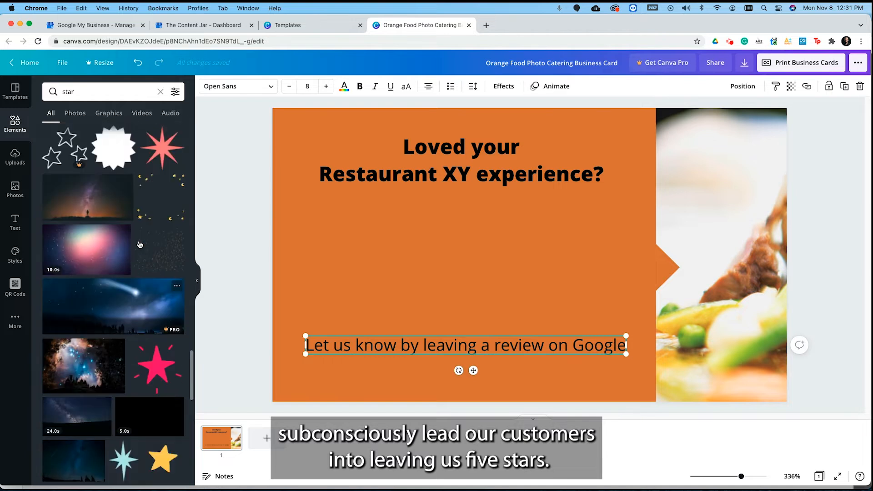
scroll(138, 244, "up", 8)
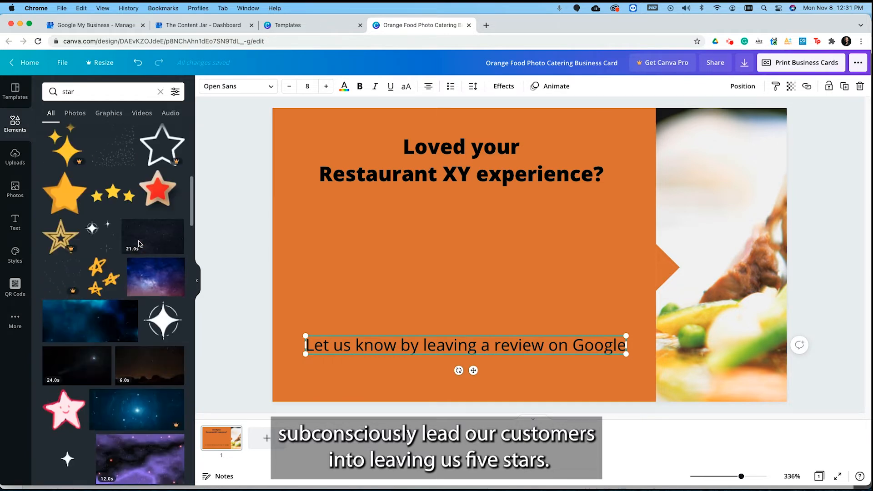
scroll(139, 241, "up", 5)
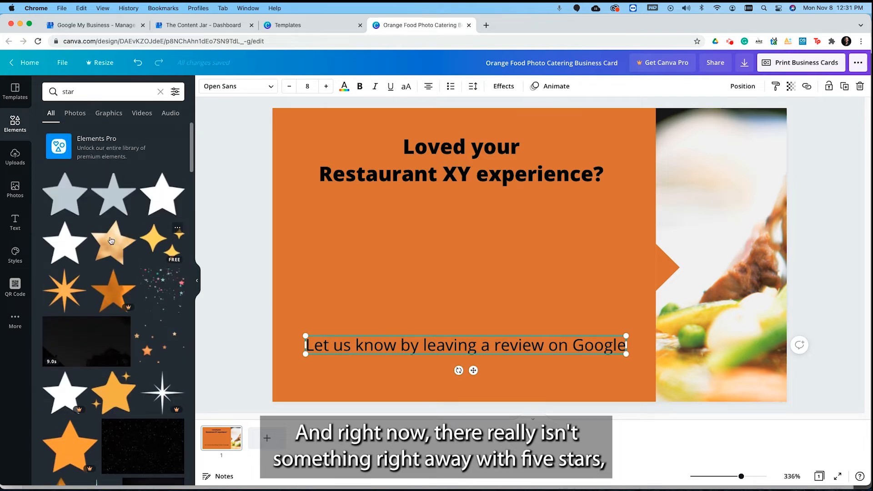
Add the free yellow star graphic and duplicate it into a row of five stars above the Google review subheading.
scroll(91, 232, "down", 4)
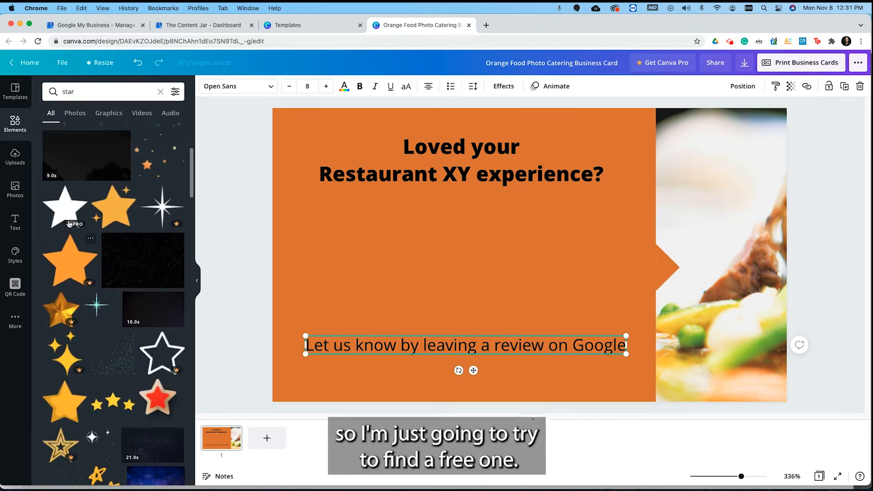
scroll(68, 224, "down", 2)
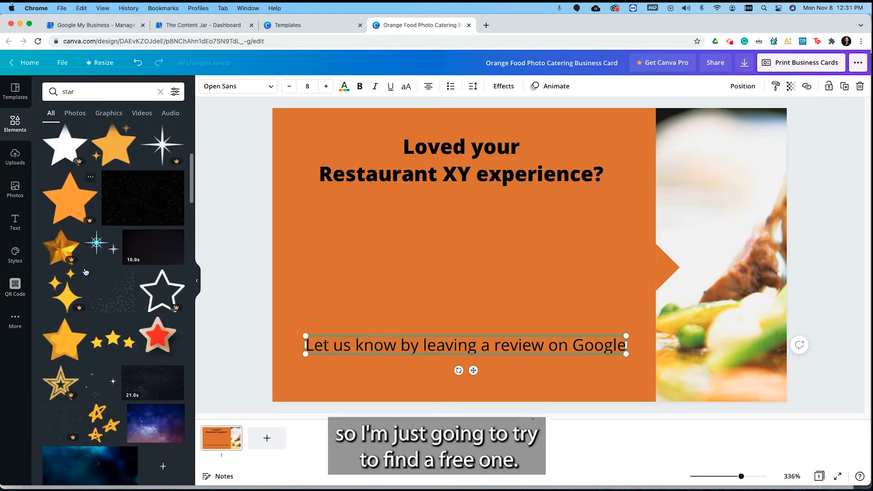
left_click(71, 330)
left_click_drag(595, 188, 547, 301)
key("ctrl+v")
key("ctrl+v")
left_click_drag(583, 332, 586, 302)
key("ctrl+v")
left_click_drag(621, 338, 620, 300)
Select all five yellow stars above the subheading and group them into one object.
left_click(583, 301, "shift")
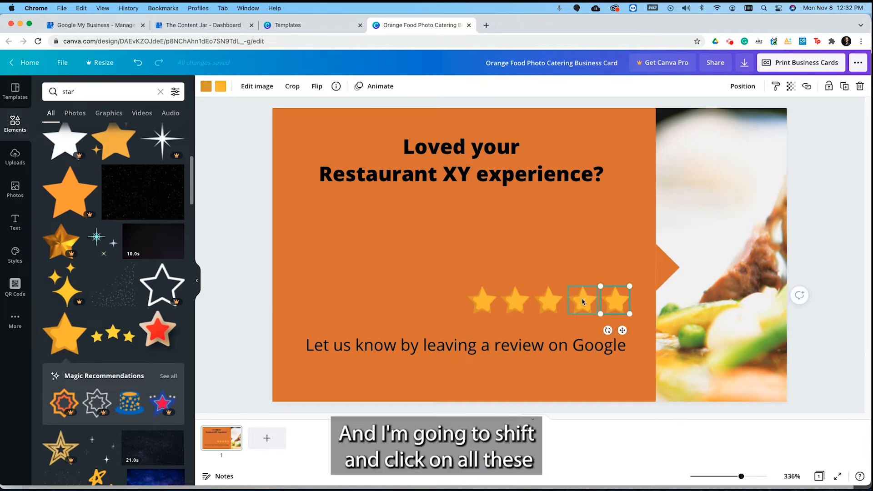
left_click(542, 302, "shift")
left_click(516, 303, "shift")
left_click(484, 304, "shift")
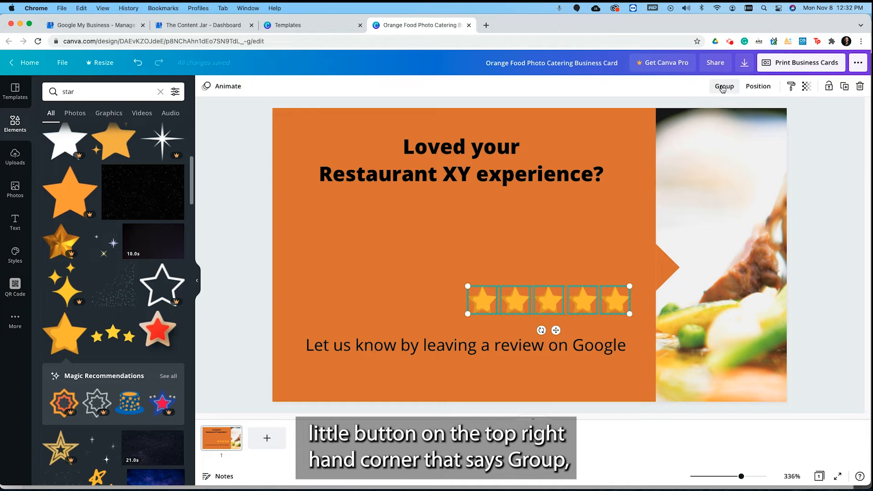
left_click(723, 88)
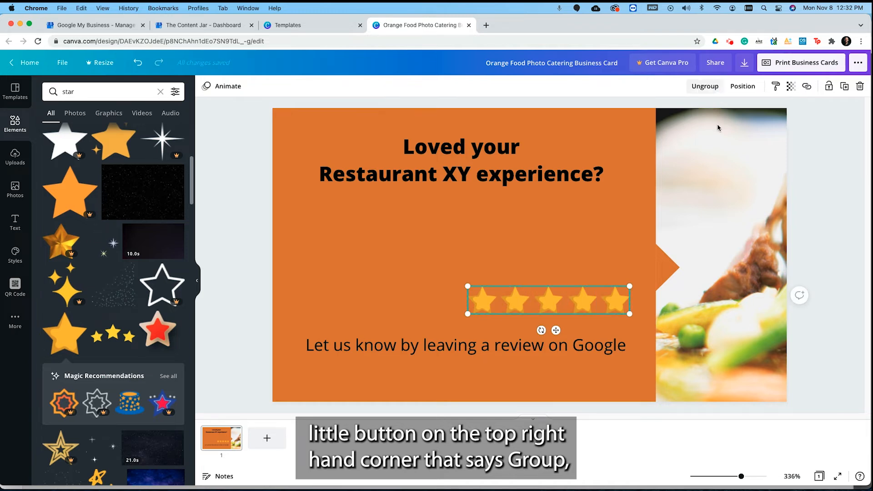
Move the subheading lower in the orange area and place the star group centered just above it.
left_click_drag(530, 297, 450, 323)
left_click(455, 360)
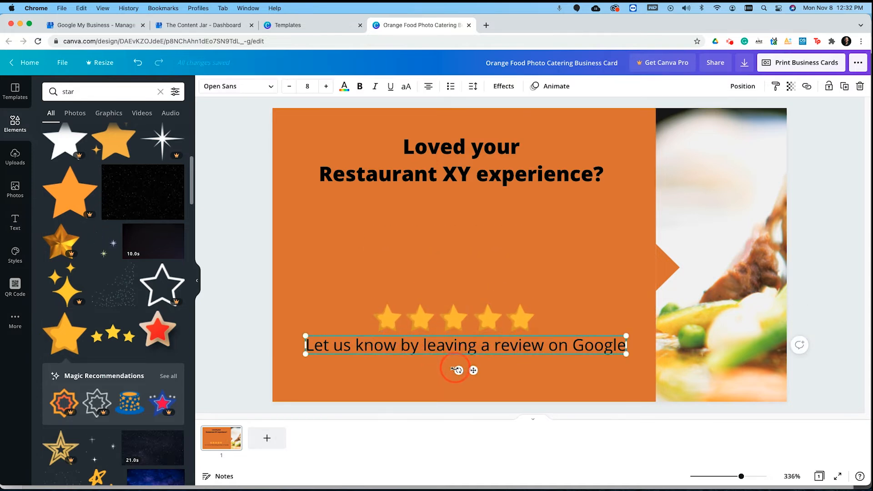
left_click_drag(414, 350, 411, 364)
left_click_drag(458, 322, 473, 334)
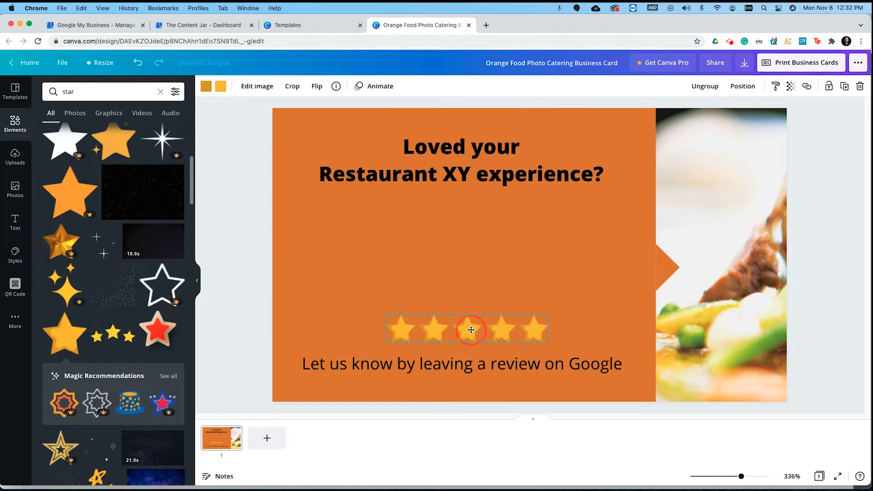
Search the elements for "google", add the free multicolor G logo, and shrink it above the word Google in the subheading.
left_click(68, 92)
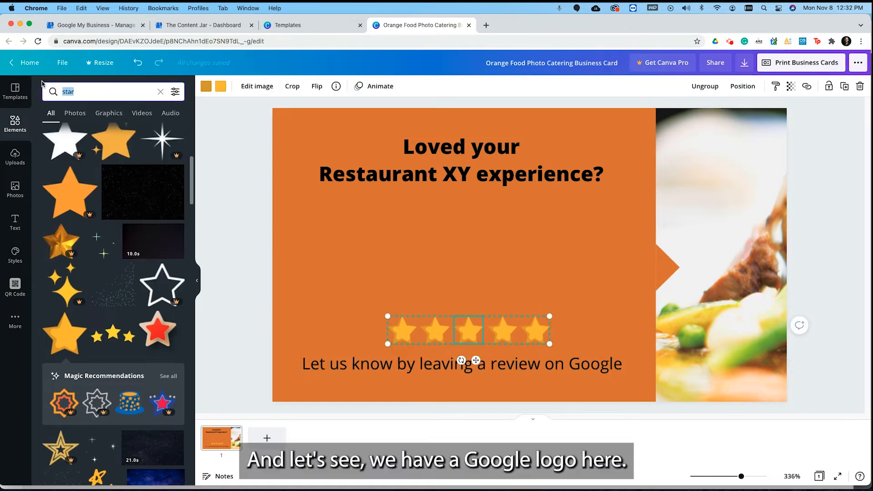
type("google")
key("Return")
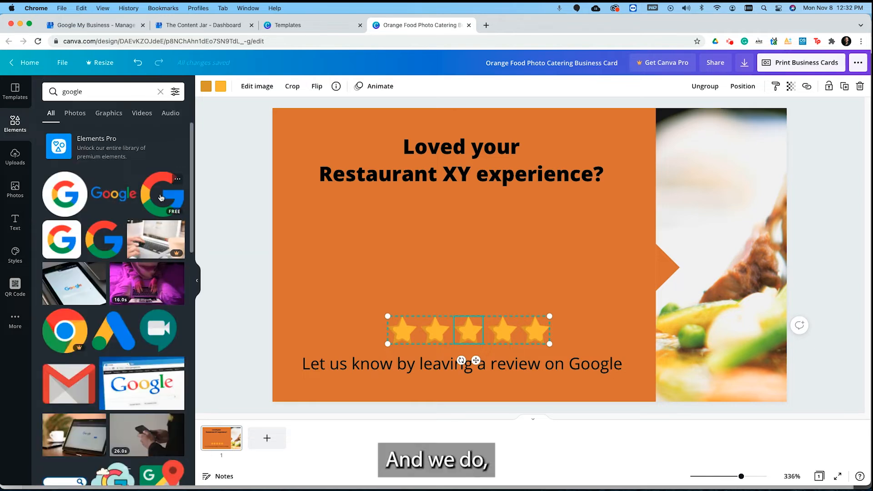
left_click_drag(162, 197, 657, 373)
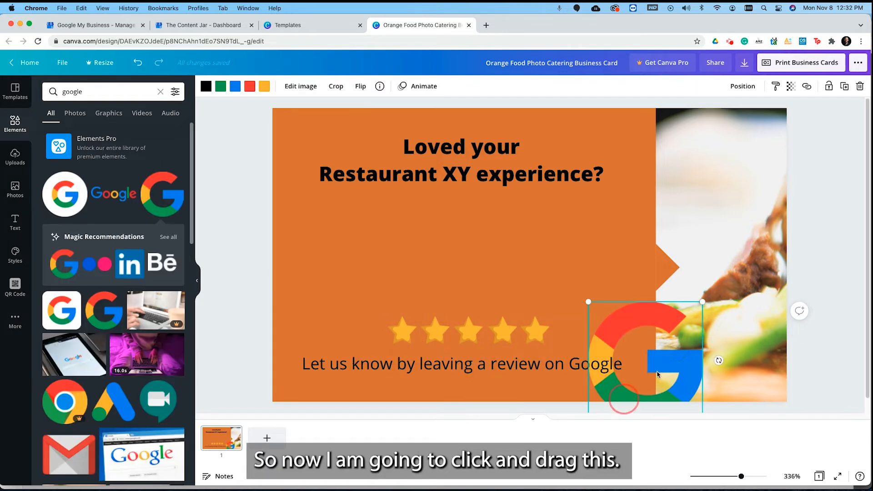
left_click_drag(702, 301, 663, 347)
left_click_drag(624, 378, 599, 289)
left_click_drag(637, 255, 611, 281)
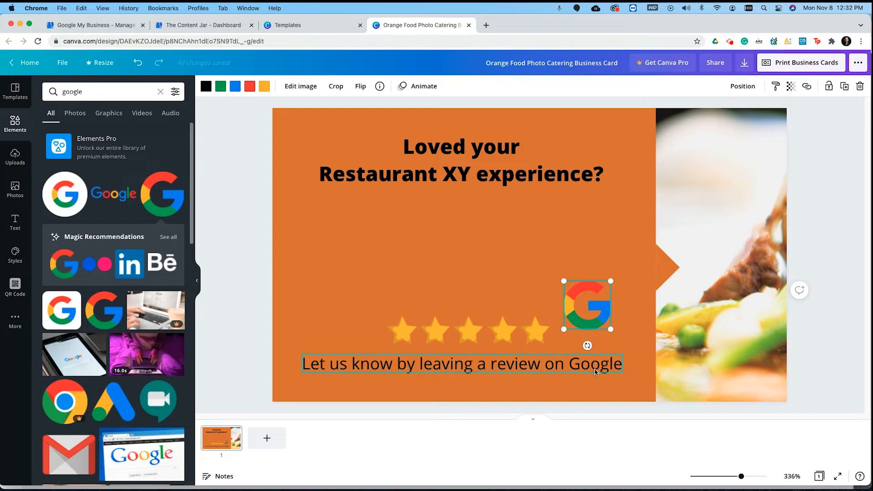
Shift the star row slightly left, then shrink the Google logo further and line it up beside the last star.
left_click(587, 373)
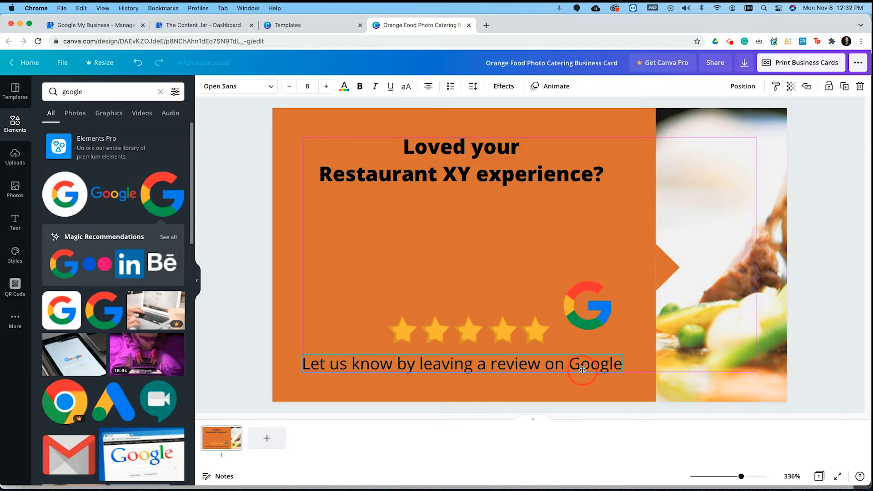
left_click(540, 365)
left_click_drag(509, 325, 483, 326)
left_click(591, 314)
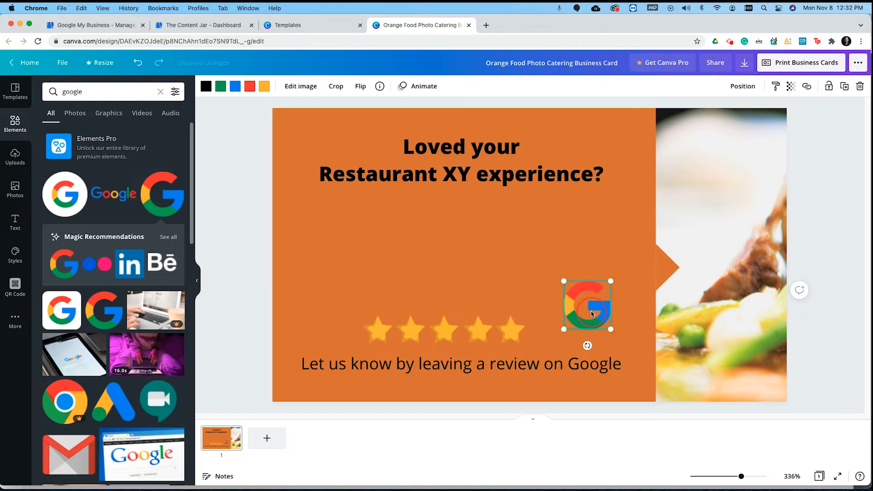
left_click_drag(611, 280, 562, 325)
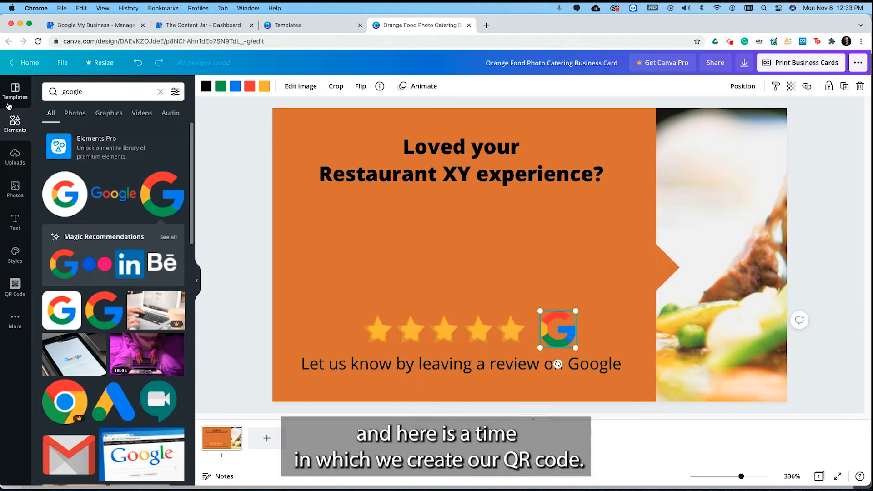
Generate a QR code from the Google review link, copying the link again from The Content Jar dashboard tab.
left_click(18, 291)
left_click(66, 160)
left_click(77, 159)
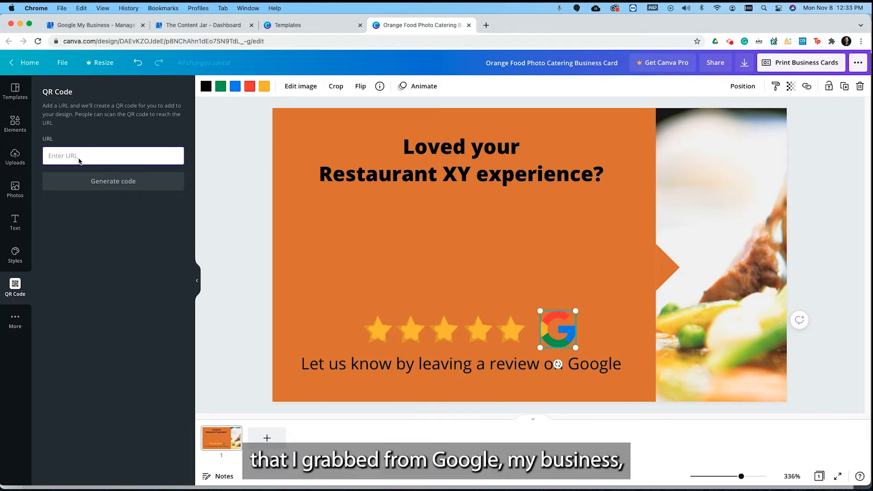
key("super+v")
key("super+v")
left_click(194, 29)
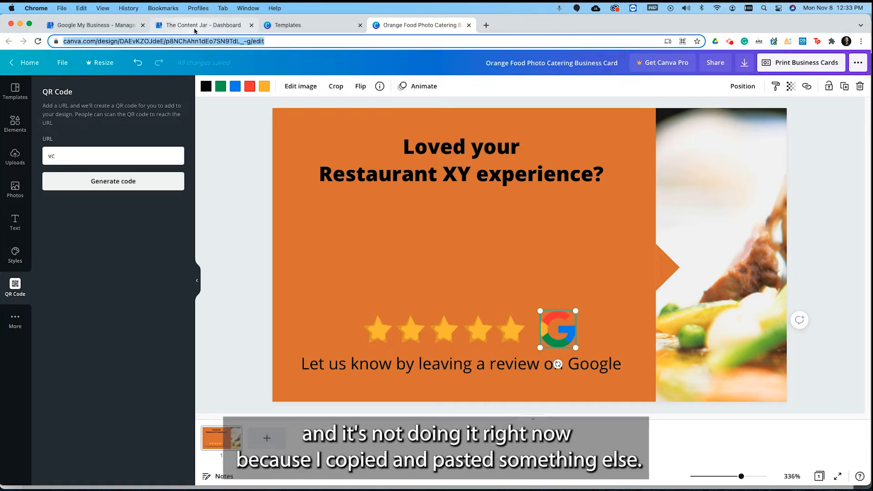
key("super+c")
left_click(410, 24)
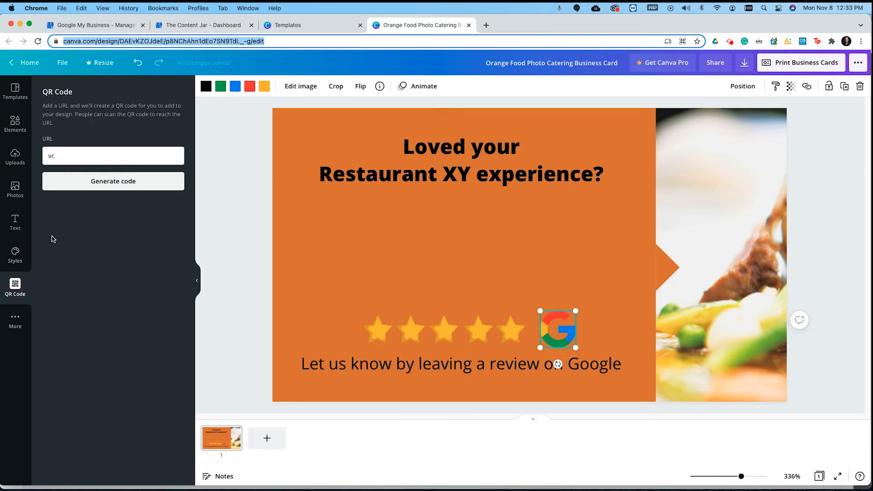
double_click(66, 156)
key("super+v")
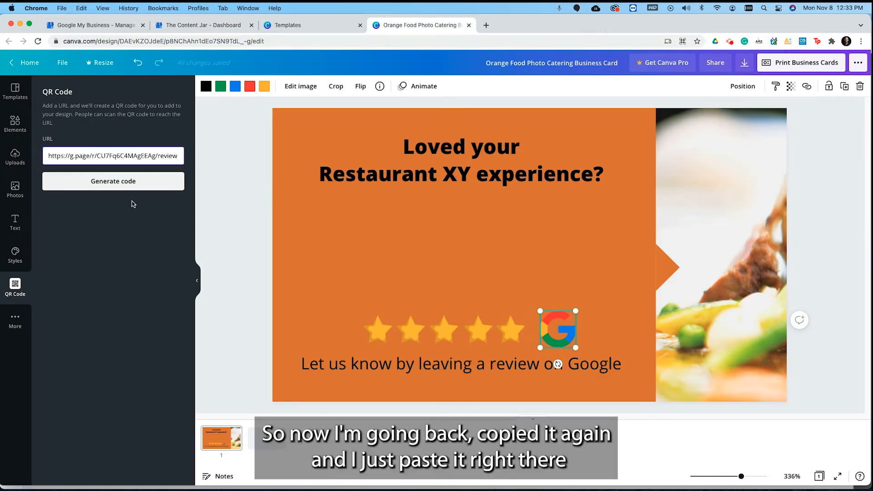
left_click(107, 182)
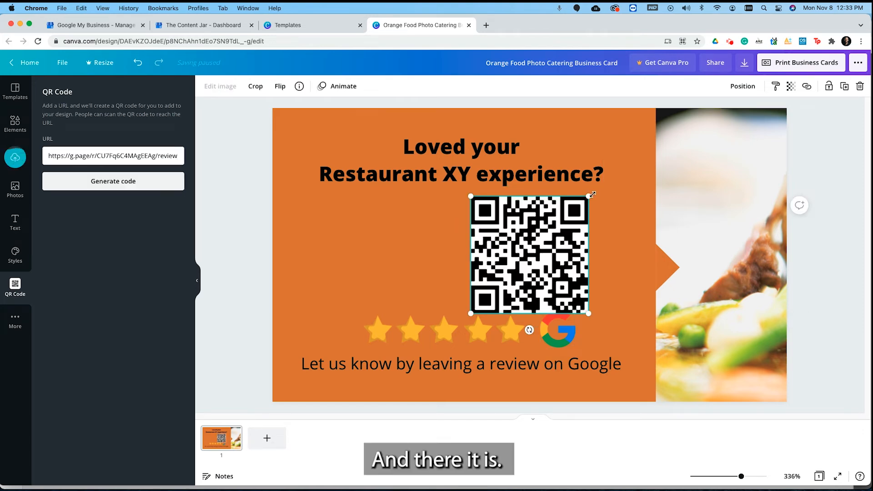
Shrink the QR code slightly and center it between the heading and the row of stars.
left_click_drag(590, 195, 576, 208)
left_click_drag(529, 268, 468, 258)
left_click(459, 175)
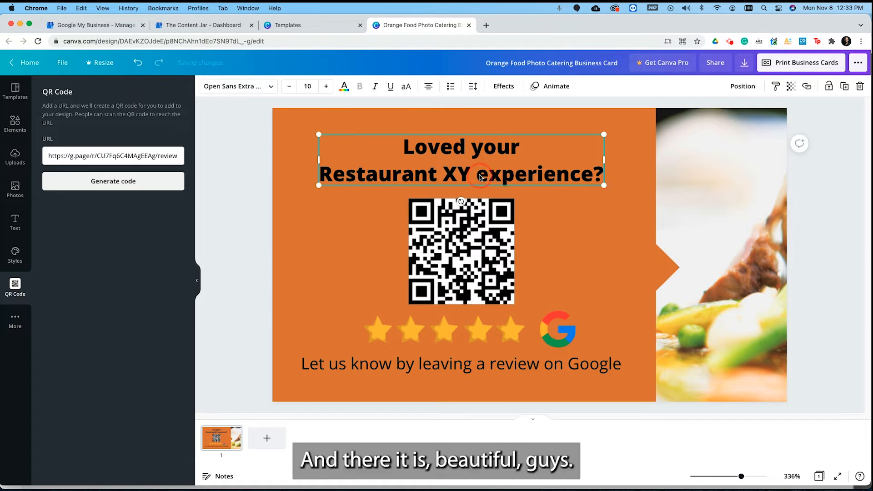
left_click(457, 174)
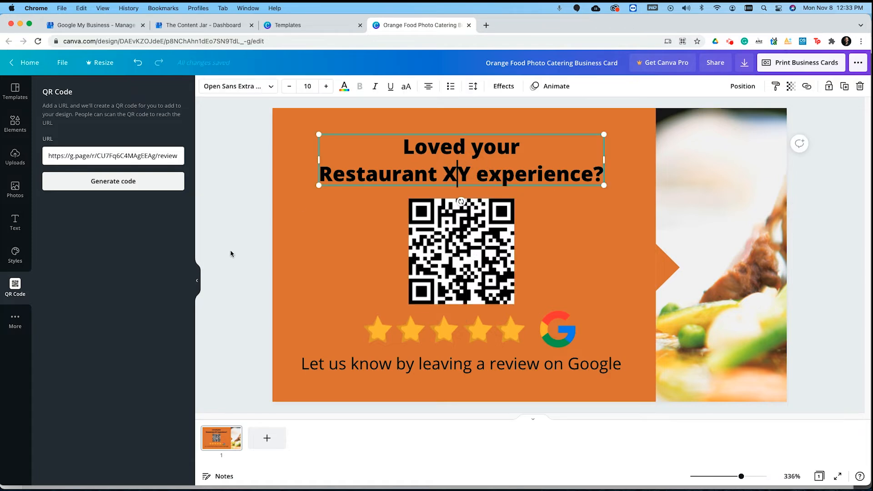
left_click(240, 260)
Recolor the card background and the arrow-shaped strip beside the photo with The Content Jar palette's light blue.
left_click(336, 260)
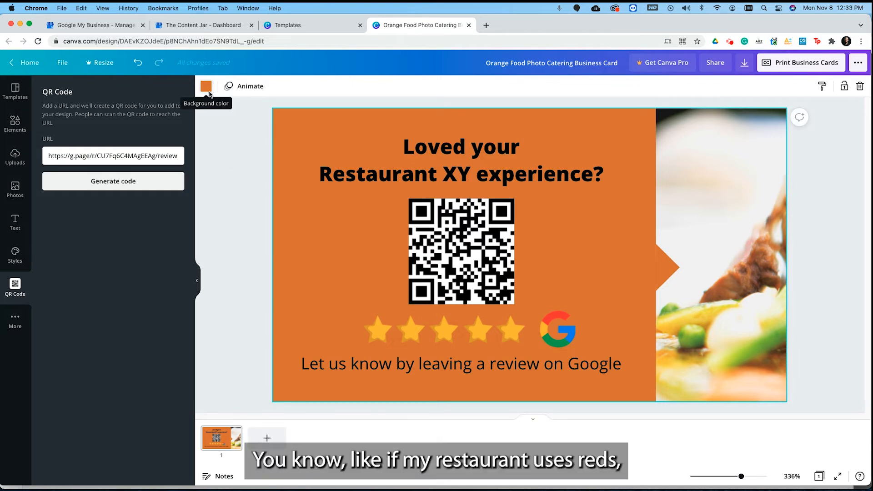
left_click(207, 87)
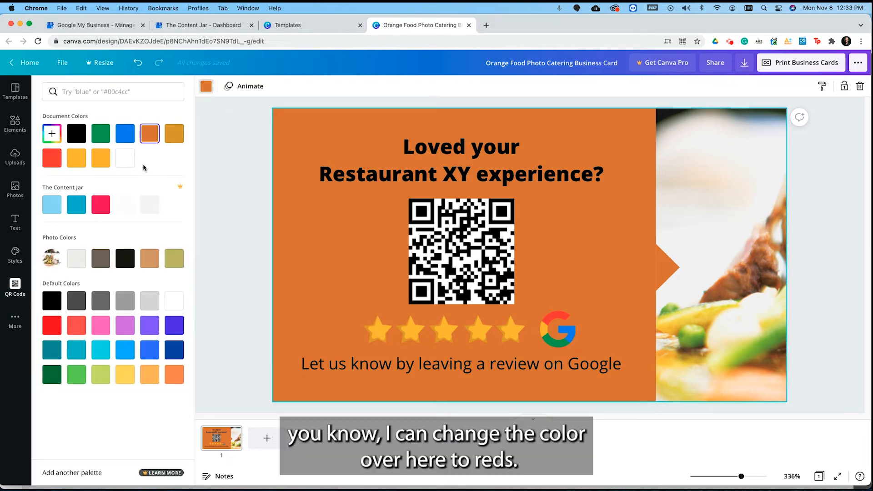
left_click(52, 205)
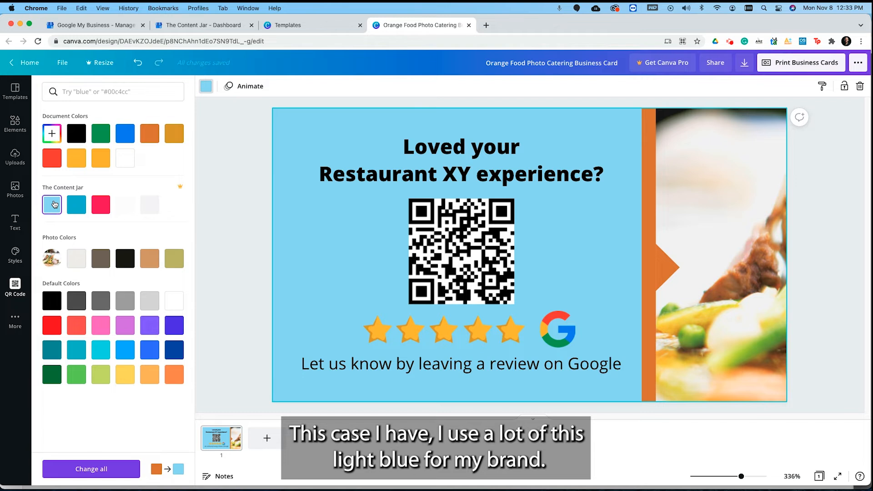
left_click(648, 245)
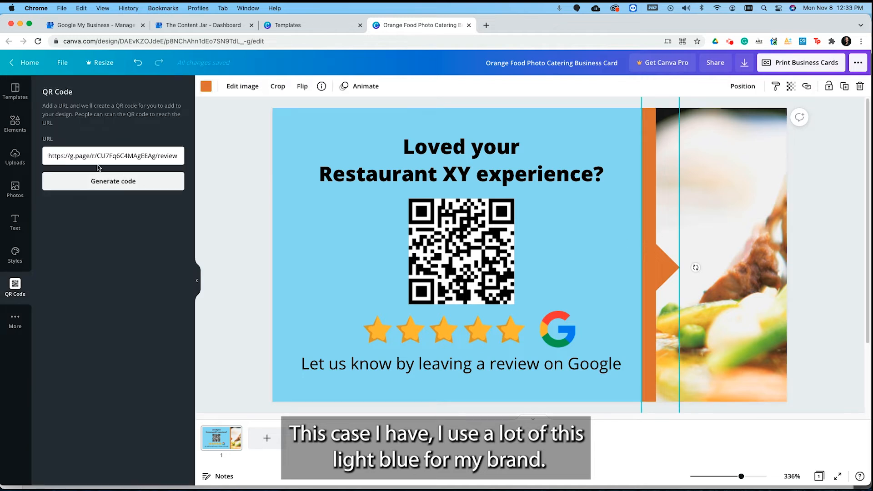
left_click(200, 88)
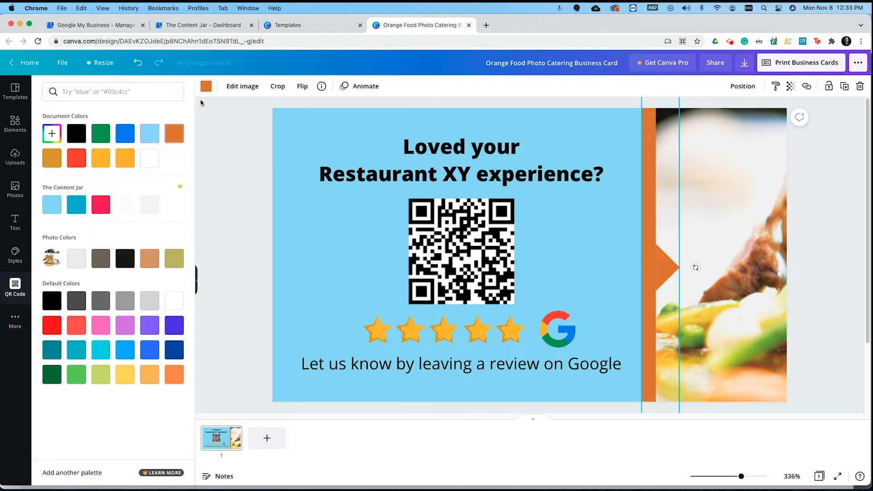
left_click(50, 206)
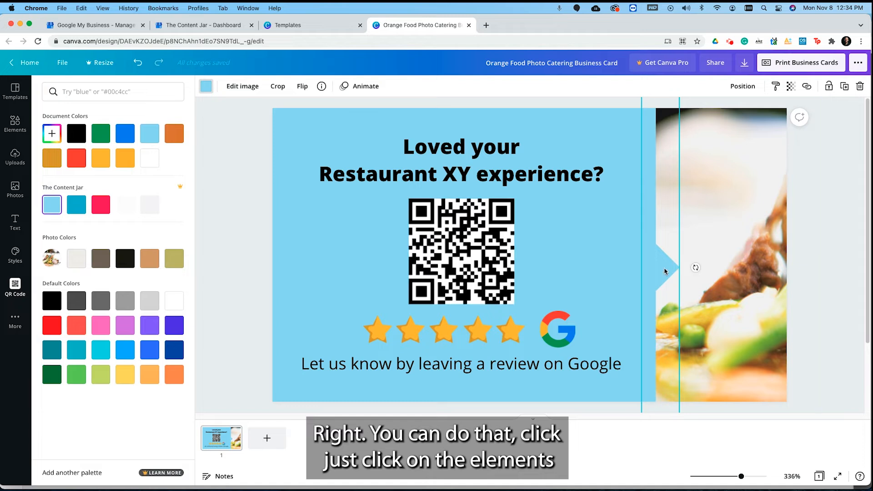
Change the arrow-shaped strip beside the photo to white from the default colors.
left_click(612, 269)
left_click(205, 87)
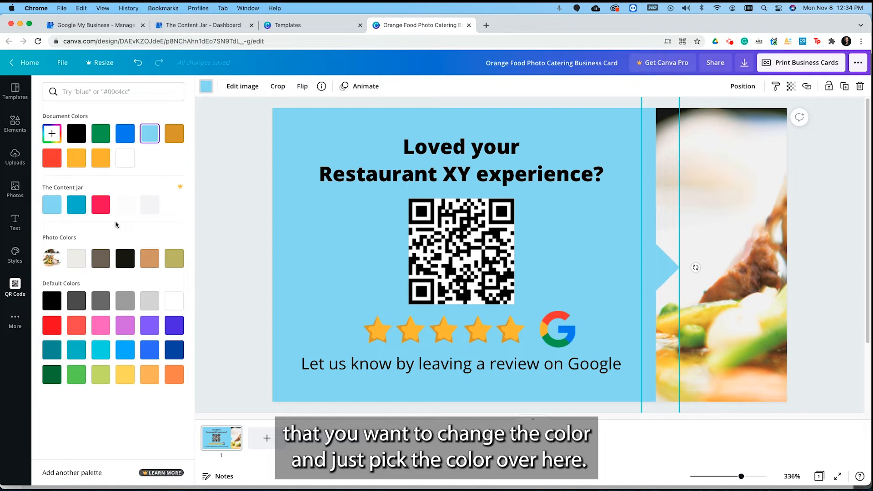
left_click(174, 300)
left_click(631, 264)
left_click(206, 87)
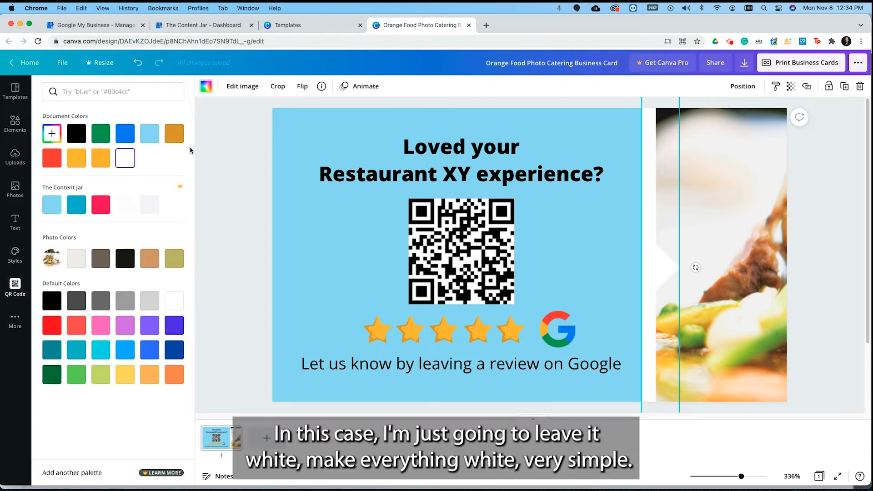
left_click(173, 206)
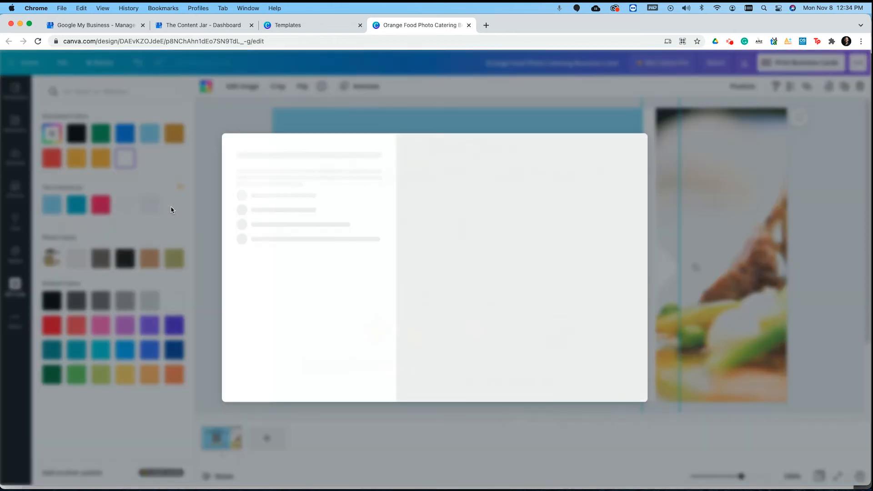
left_click(659, 140)
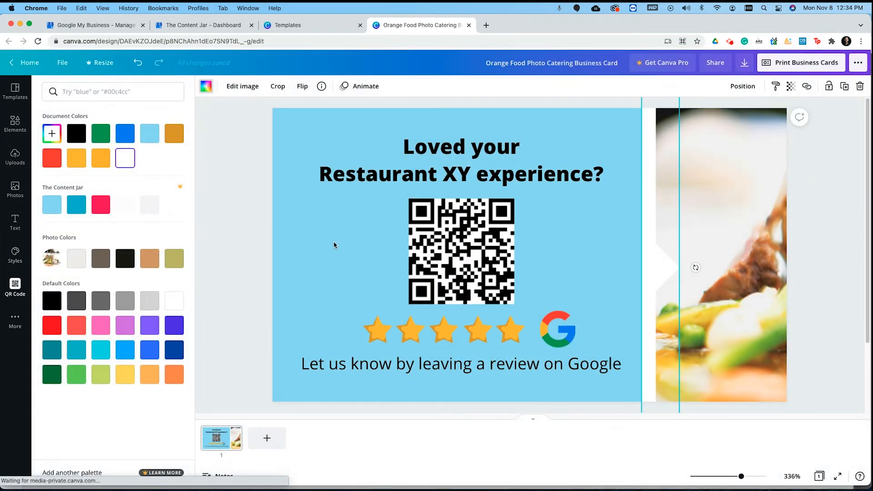
Set the card background to white from the default colors.
left_click(407, 321)
left_click(344, 265)
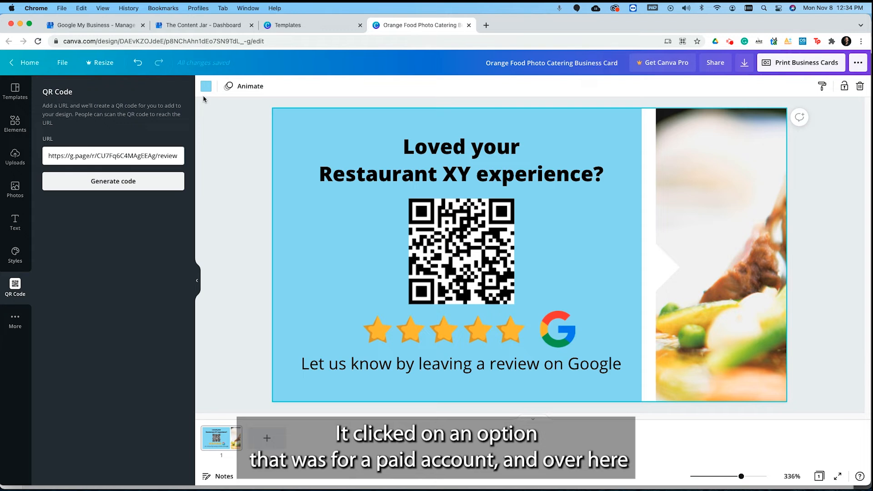
left_click(205, 86)
left_click(172, 306)
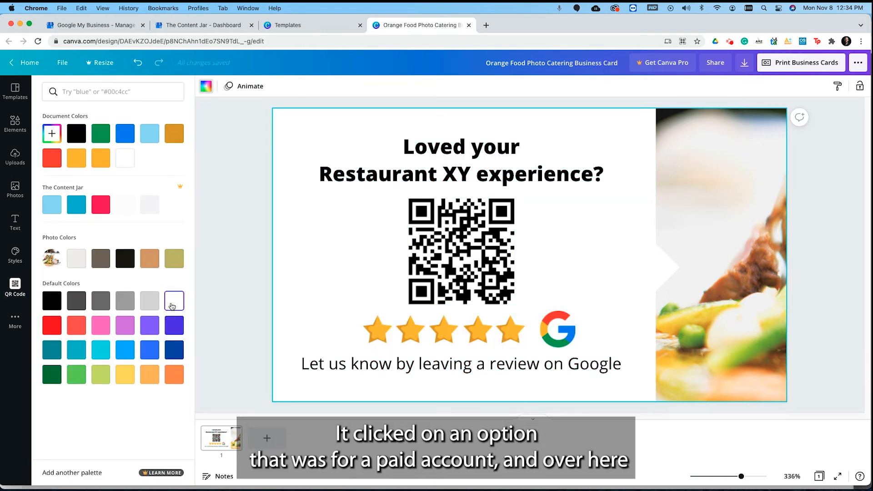
Replace the food photo on the card with the pizza picture from the uploaded images.
left_click(700, 271)
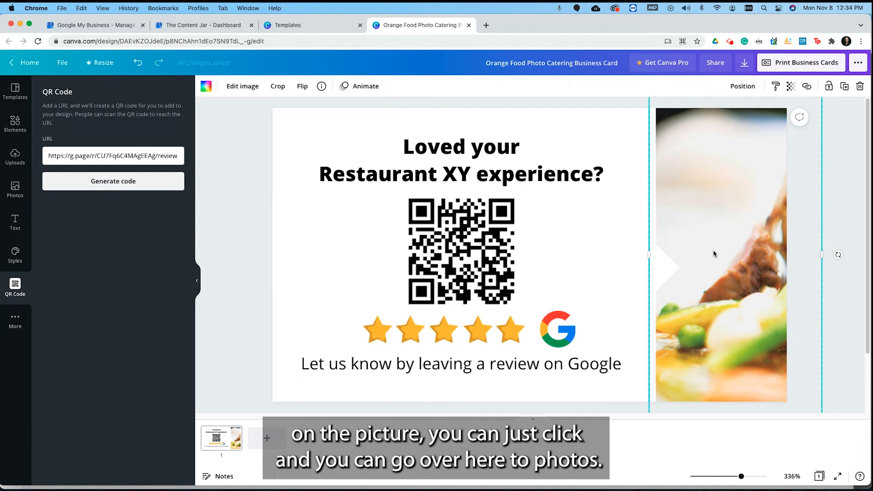
left_click(18, 187)
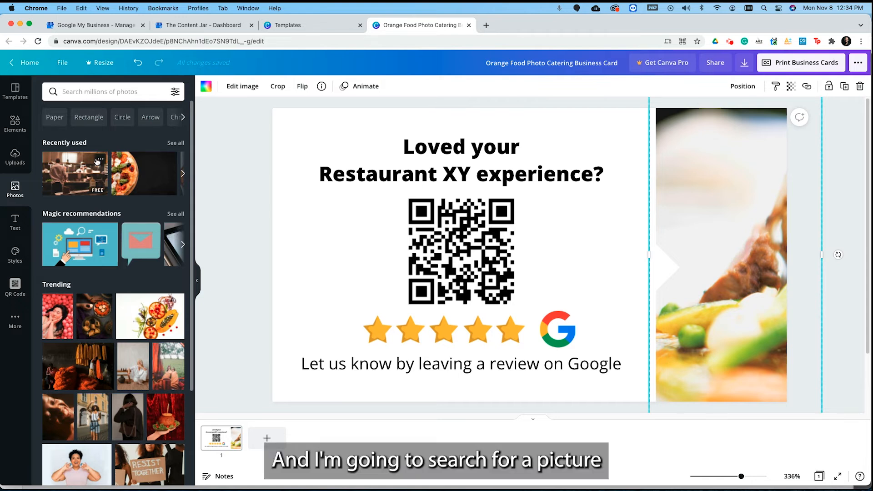
scroll(114, 191, "down", 4)
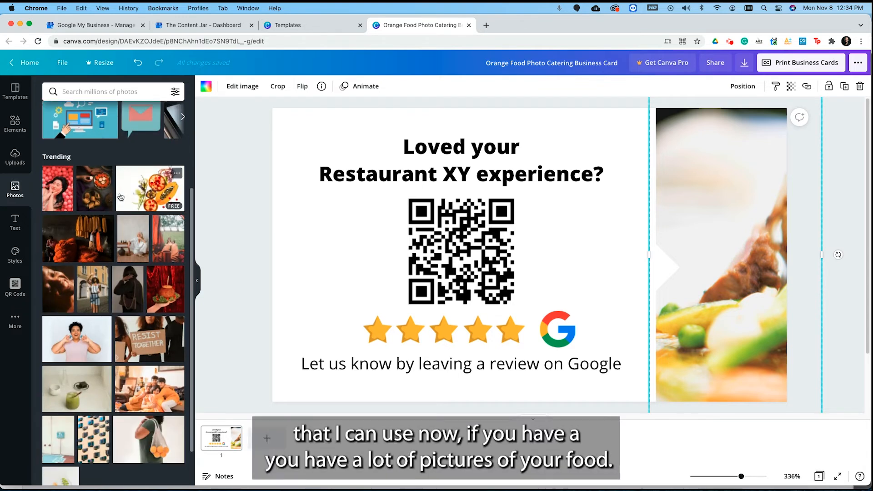
scroll(120, 196, "up", 4)
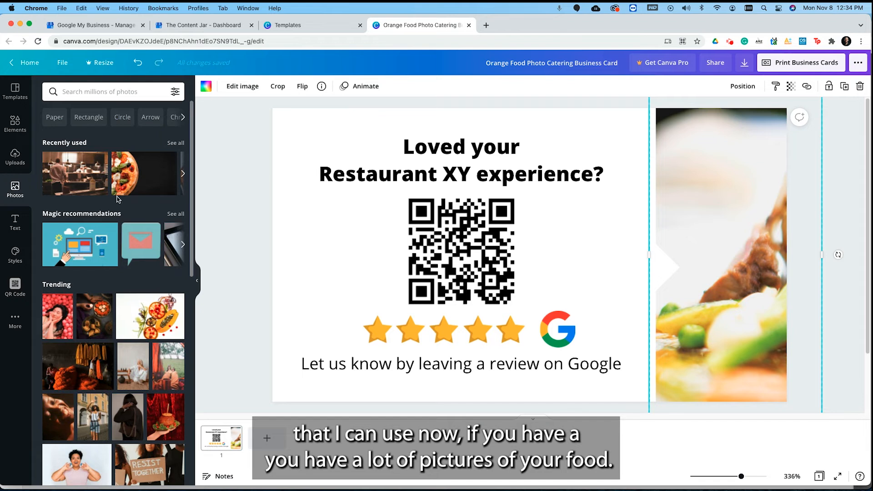
left_click(15, 156)
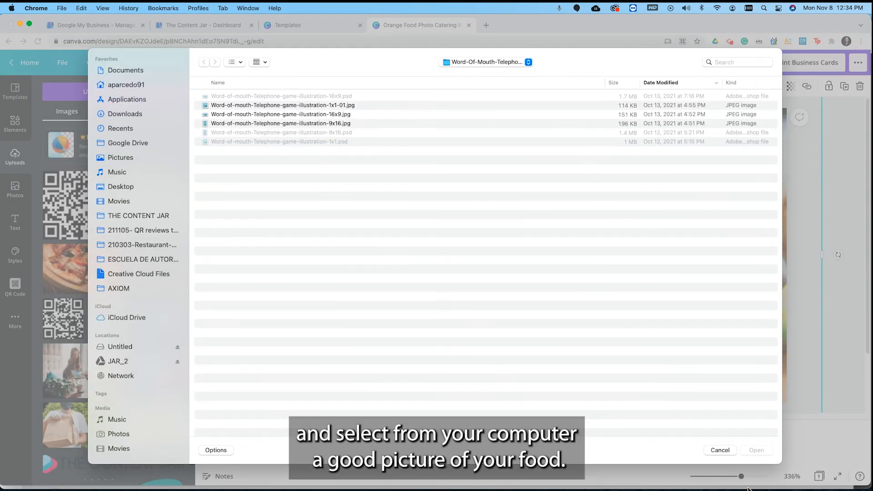
left_click(719, 450)
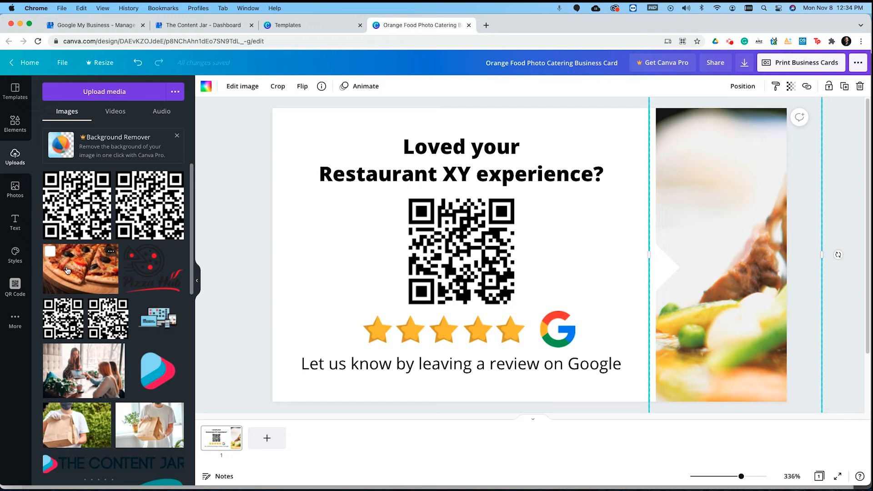
left_click_drag(69, 271, 694, 220)
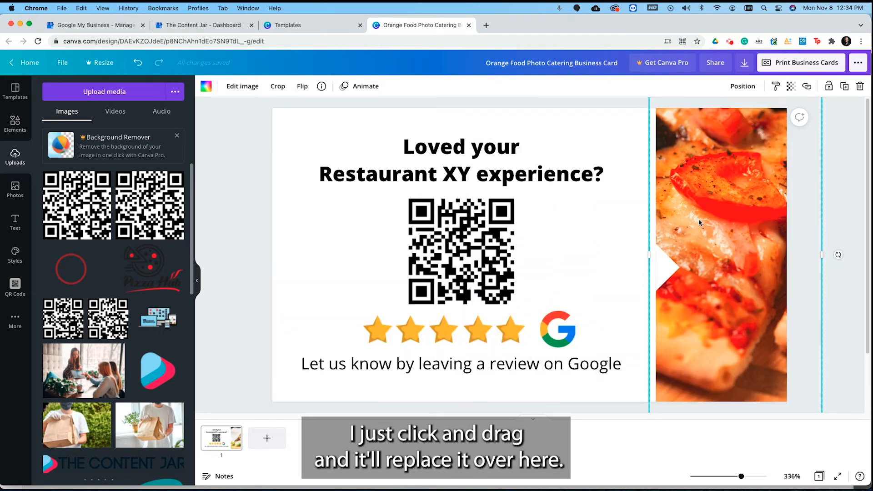
Search the stock photos for "burger" and replace the card's photo with the free burger picture on a blurred light background.
left_click(15, 189)
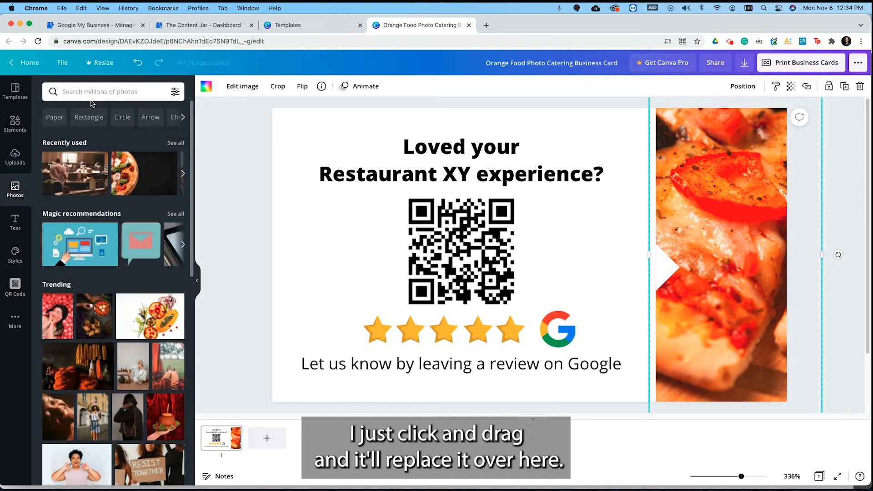
left_click(92, 96)
type("burger")
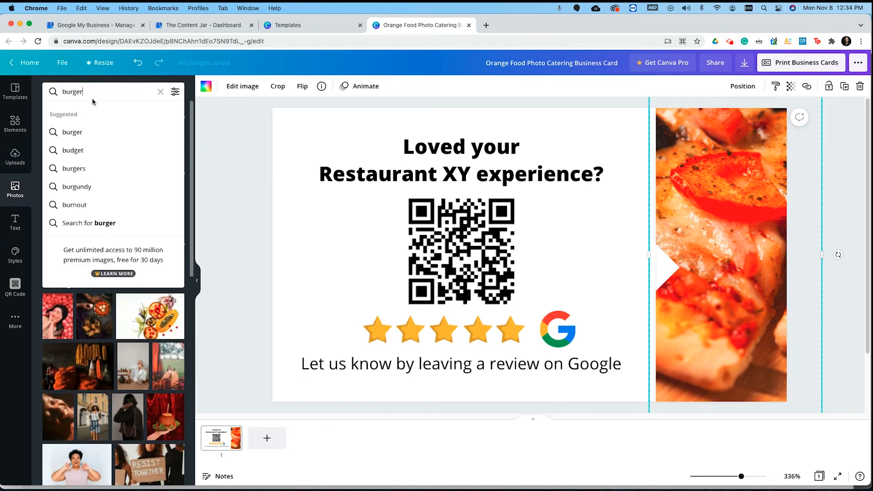
key("Return")
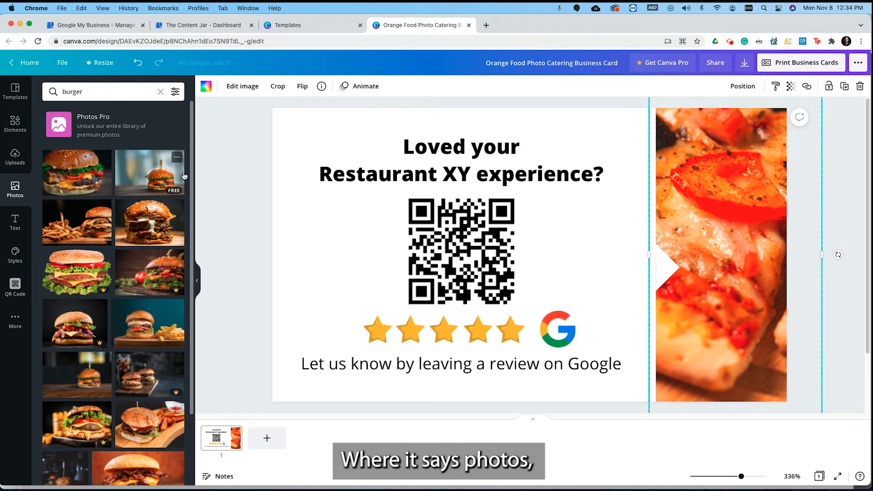
left_click_drag(154, 172, 717, 180)
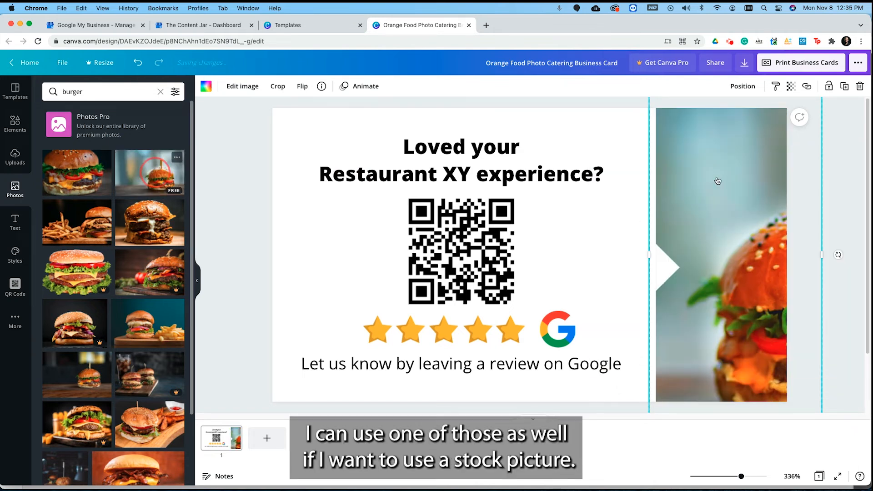
Reposition the burger picture inside its photo frame so that a bigger part of the burger shows.
double_click(714, 189)
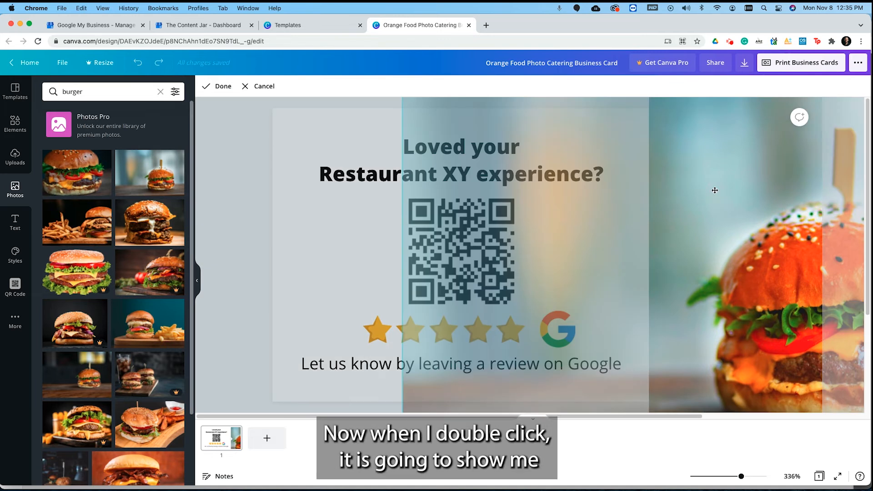
scroll(722, 192, "down", 1)
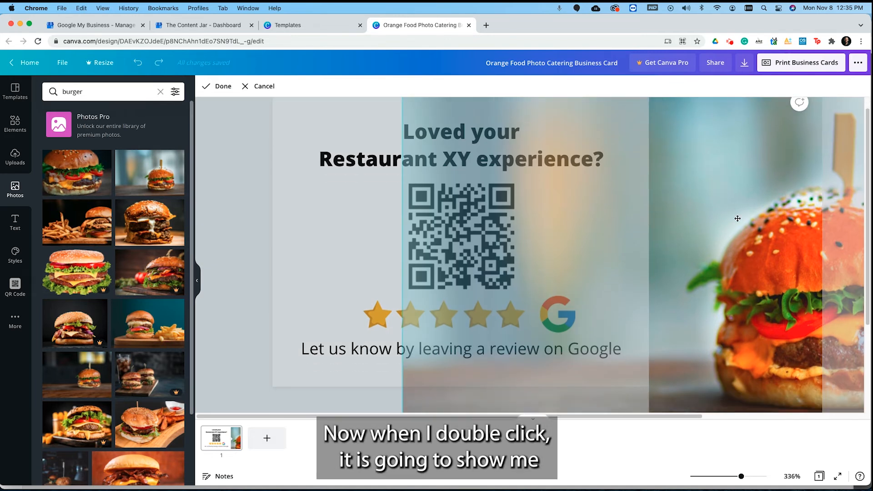
left_click_drag(736, 218, 604, 244)
left_click_drag(741, 475, 710, 475)
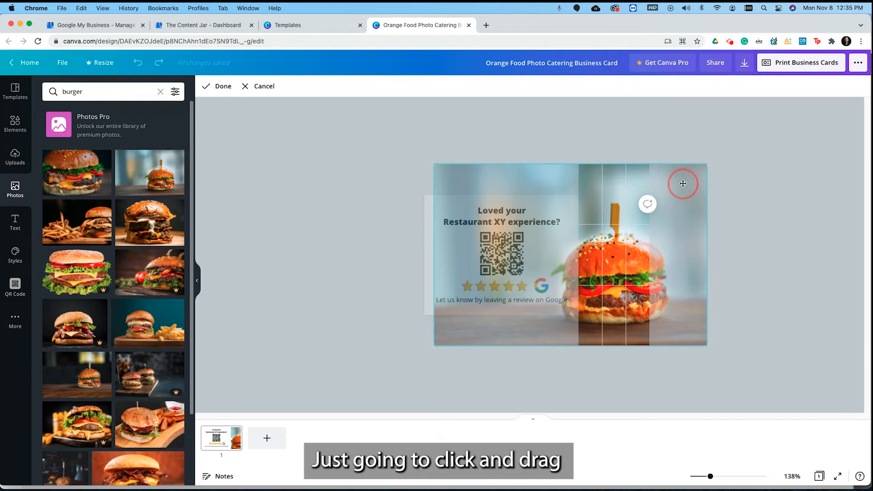
left_click_drag(626, 297, 654, 296)
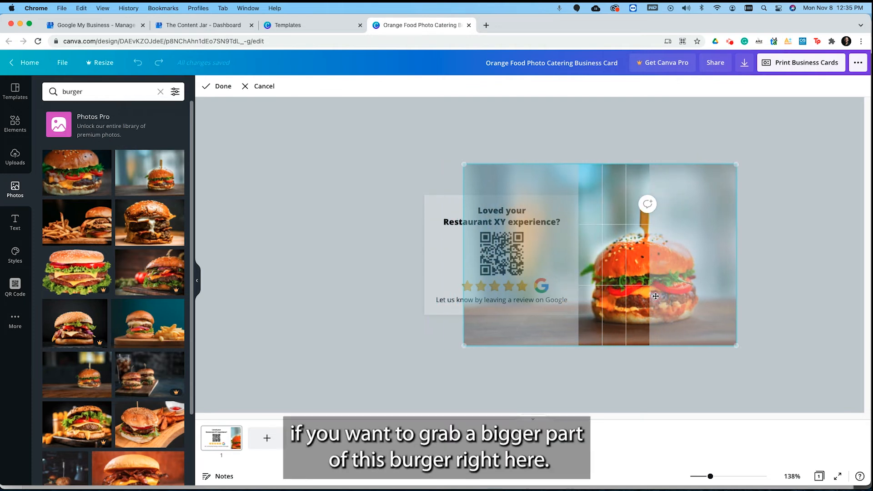
left_click(652, 364)
Shrink the photo frame so it ends at the card's outer edge, and shift the burger slightly within the crop.
left_click_drag(649, 345, 634, 321)
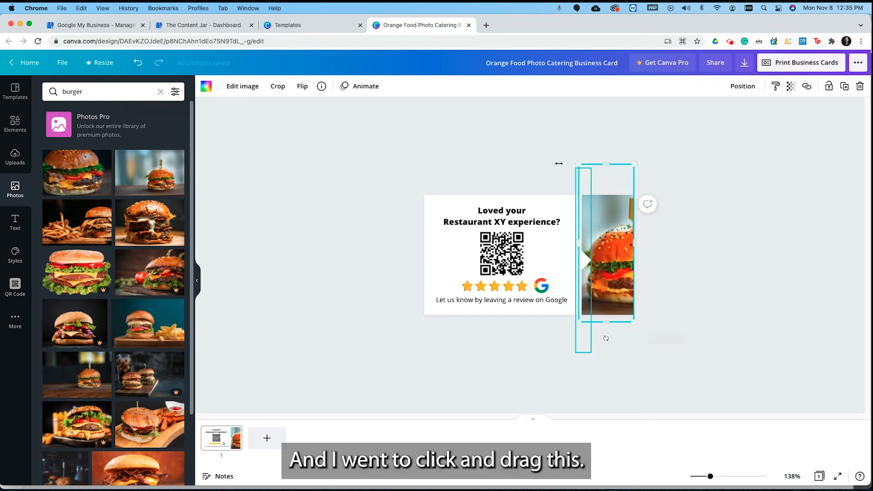
left_click_drag(579, 164, 580, 186)
double_click(619, 268)
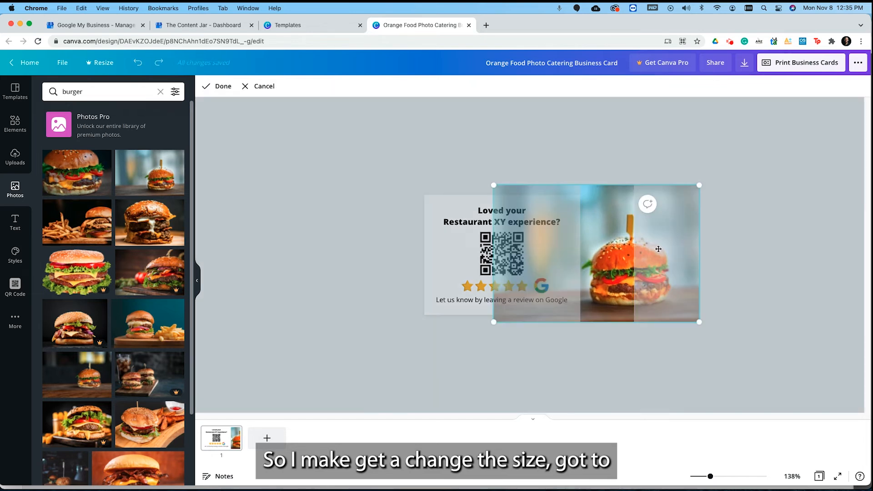
mouse_move(677, 202)
left_mouse_down()
mouse_move(661, 205)
mouse_move(675, 207)
left_mouse_up()
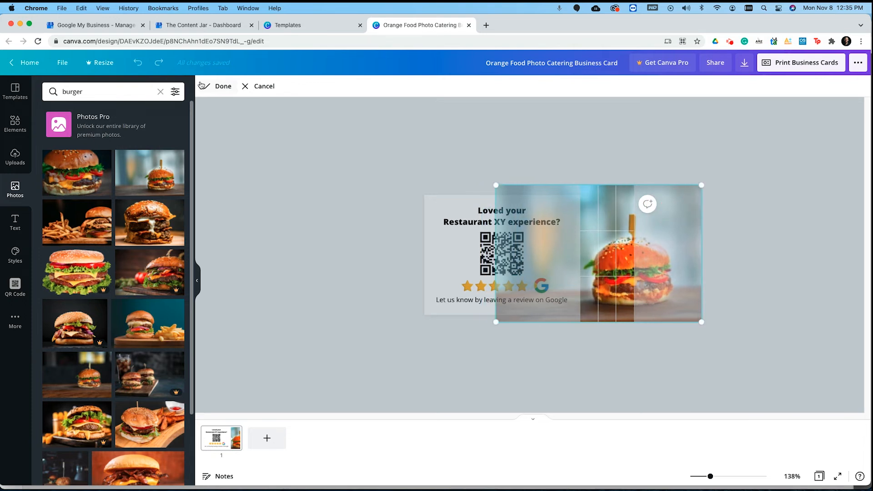
left_click(226, 92)
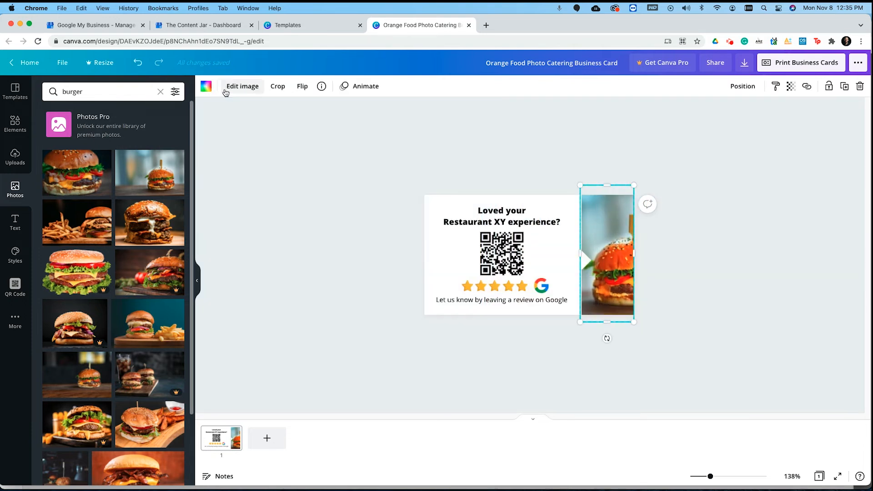
left_click(801, 283)
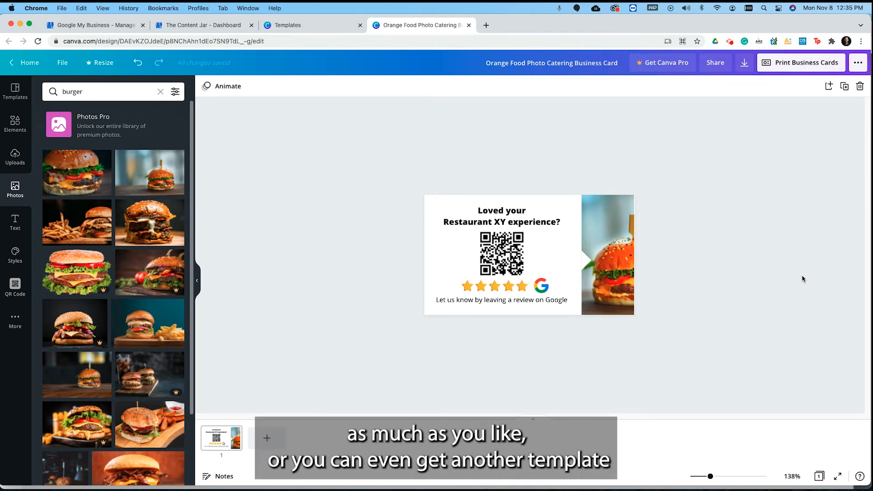
Nudge the heading slightly down and move the row of stars and the Google logo slightly left under the QR code.
left_click(501, 222)
left_click_drag(502, 222, 501, 223)
left_click(503, 269)
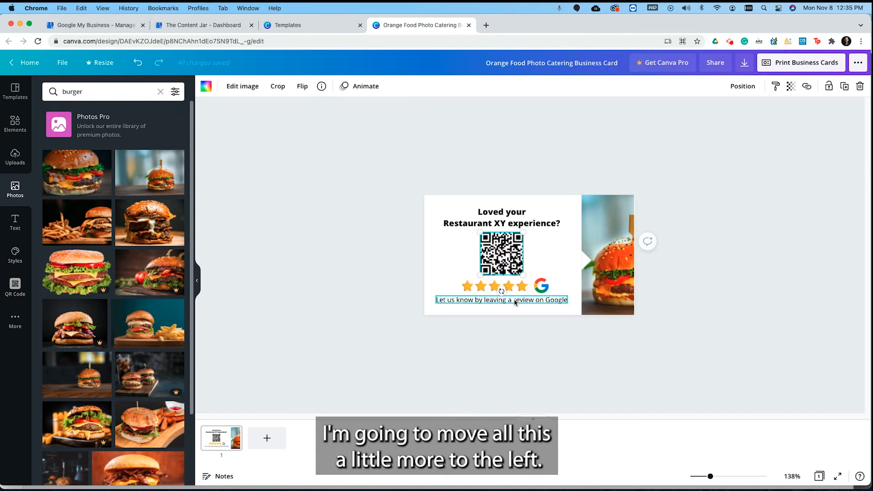
left_click(502, 286)
left_click_drag(547, 288, 543, 287)
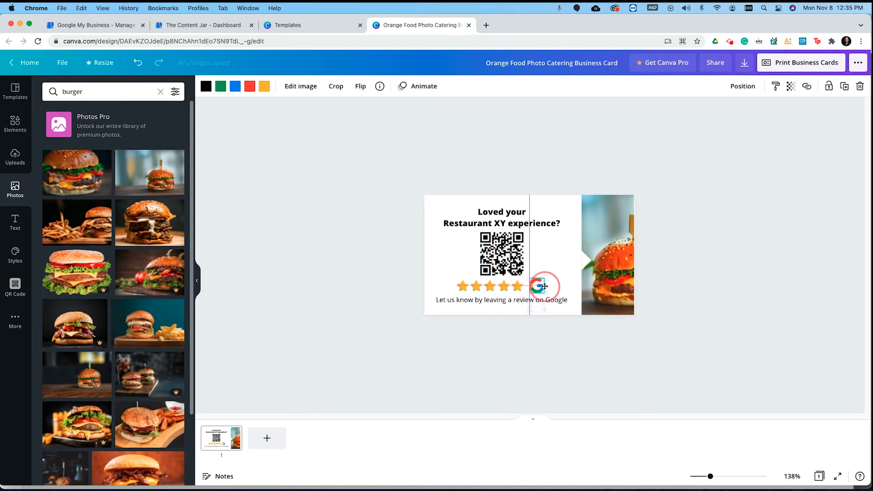
left_click(530, 301)
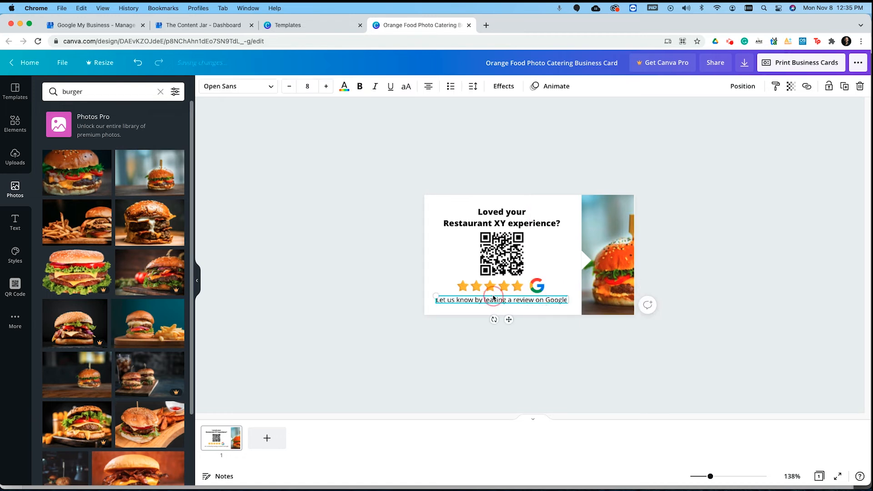
left_click_drag(512, 298, 511, 298)
Move the white arrow-shaped strip and the burger photo slightly left, and widen the photo back to the card's outer edge.
left_click_drag(579, 262, 569, 260)
left_click(624, 271)
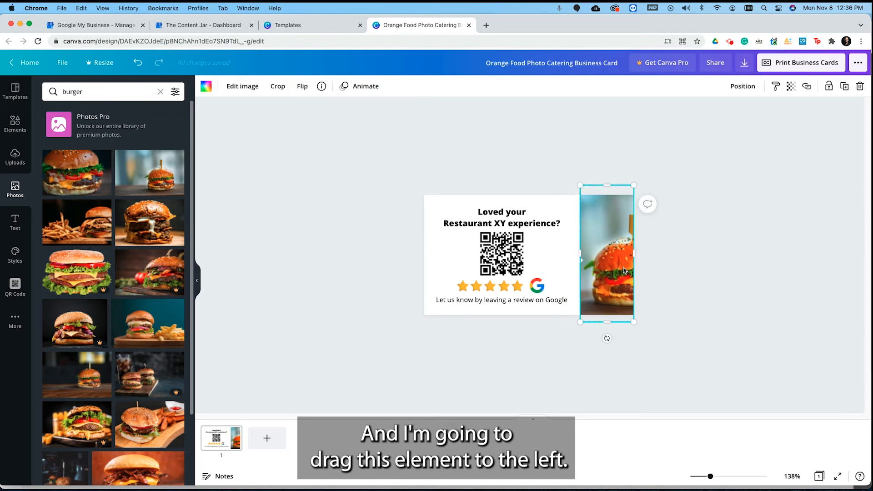
left_click_drag(610, 227, 597, 224)
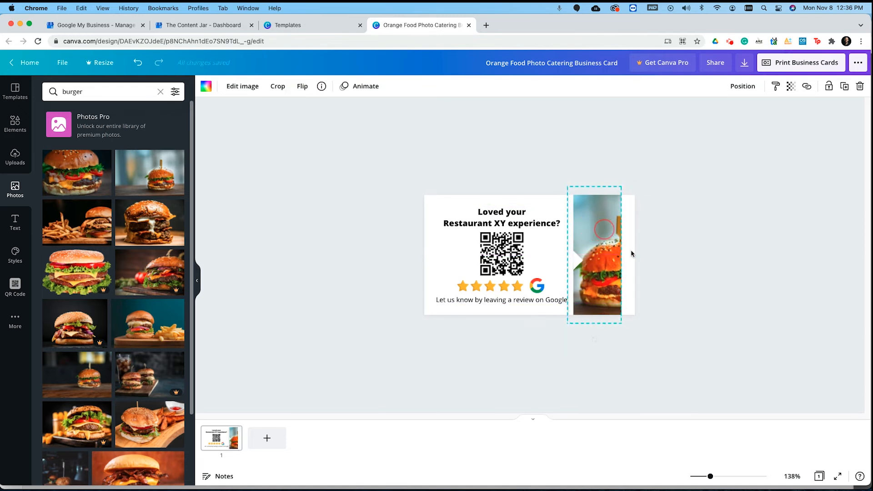
mouse_move(624, 254)
left_mouse_down()
mouse_move(648, 253)
mouse_move(637, 254)
left_mouse_up()
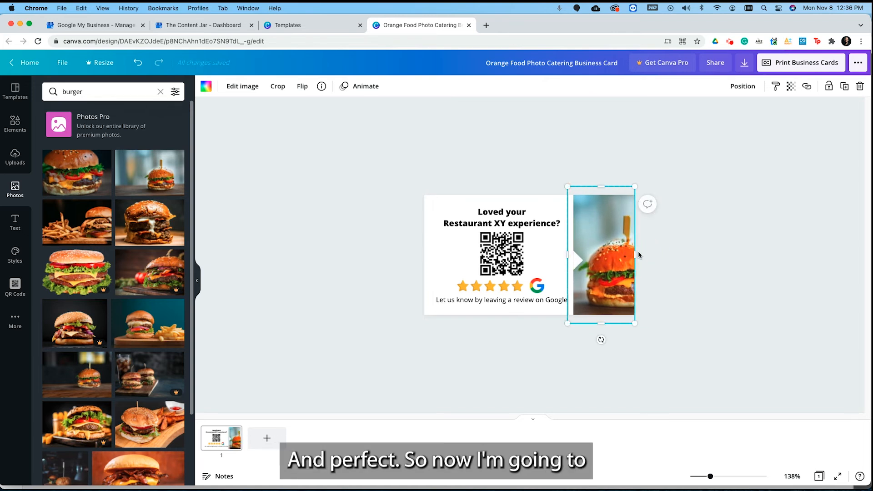
left_click(711, 258)
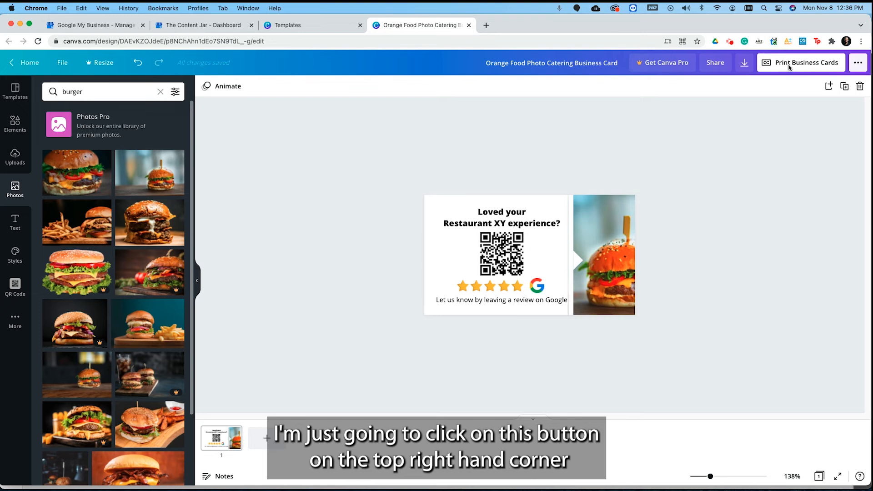
Start a print order for the business cards with Standard paper and 2,000 copies, and continue to the print-ready check.
left_click(788, 67)
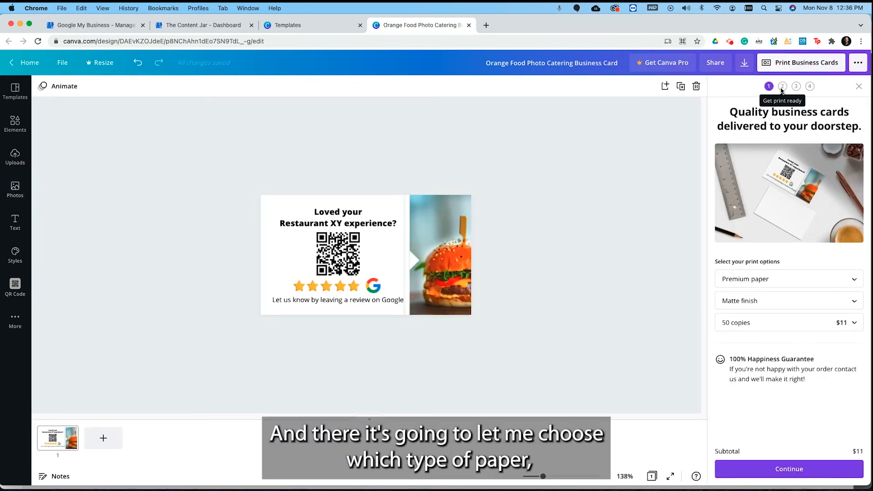
left_click(765, 300)
left_click(759, 304)
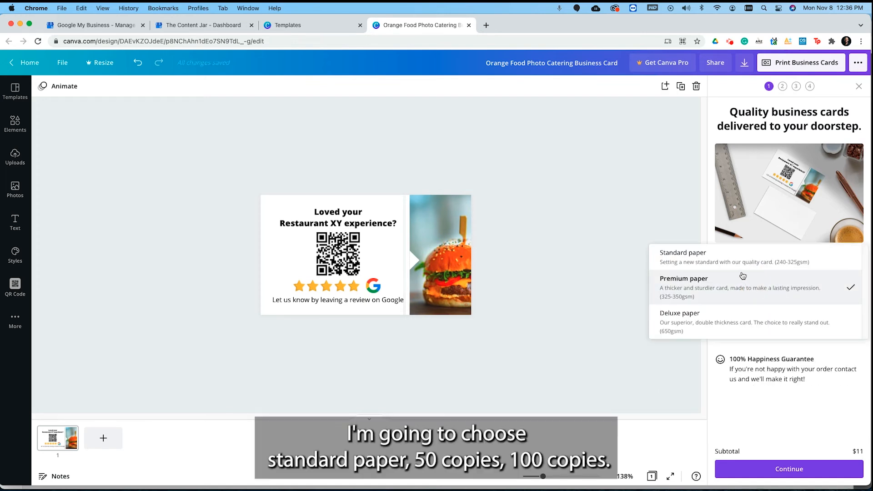
left_click(739, 269)
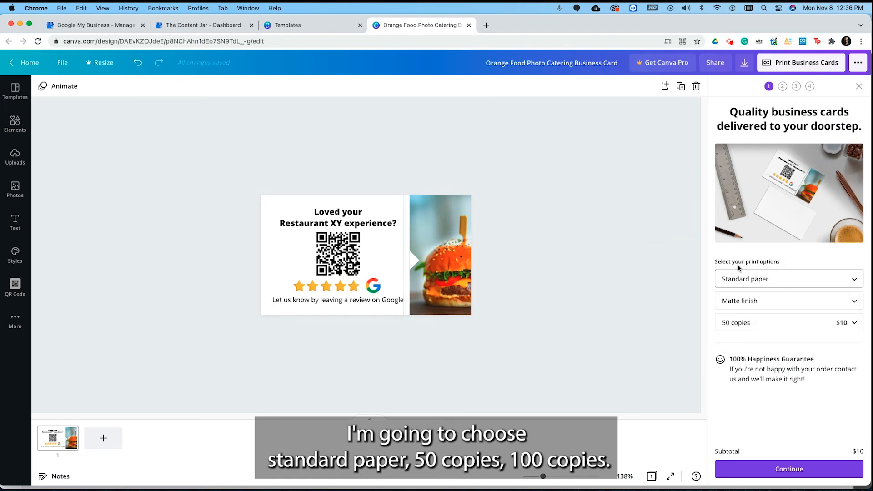
left_click(756, 327)
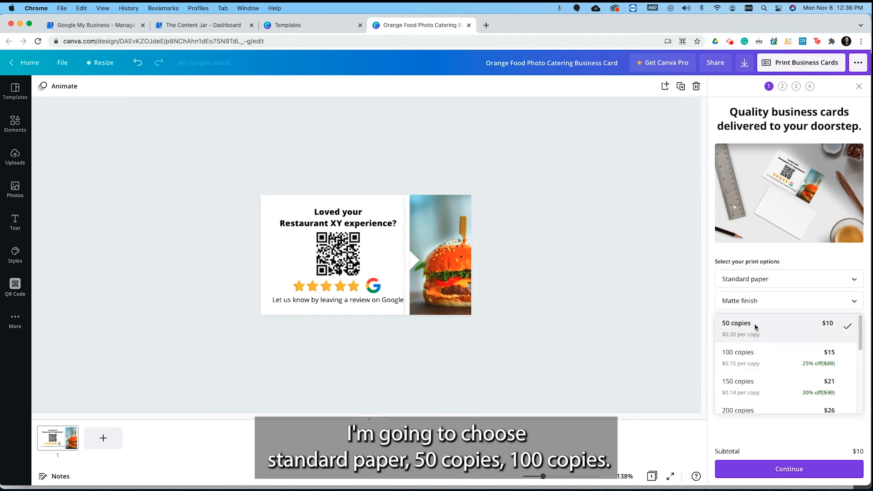
scroll(774, 365, "down", 5)
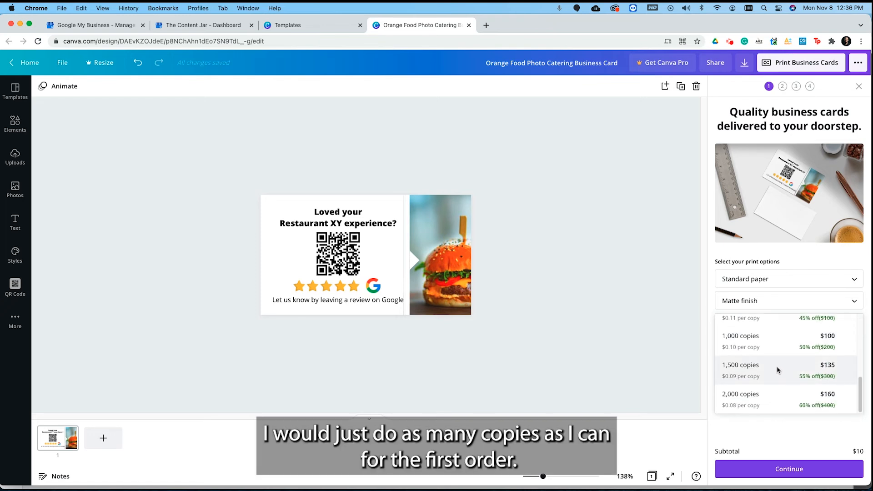
left_click(763, 395)
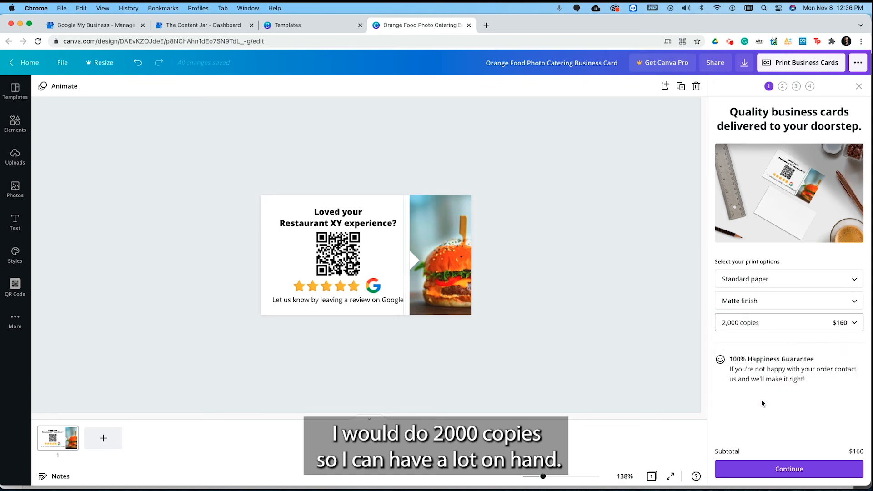
left_click(790, 468)
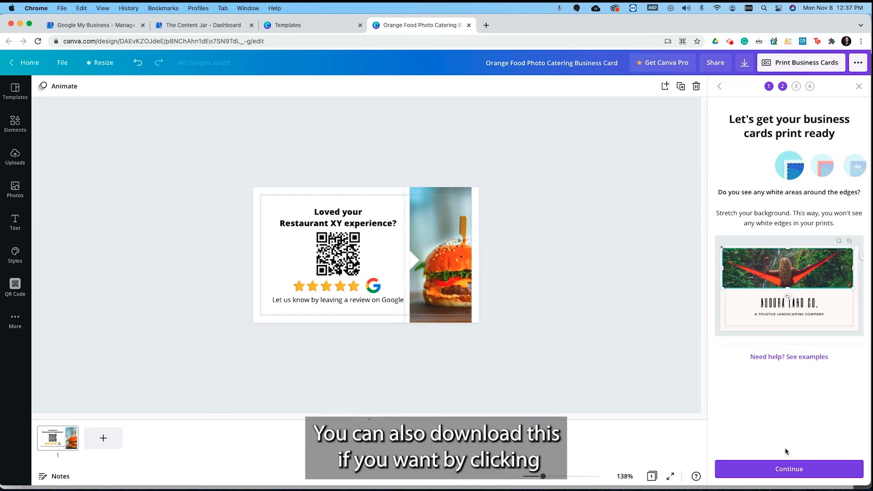
Open the business card's download options and choose PDF Print as the file type.
left_click(744, 65)
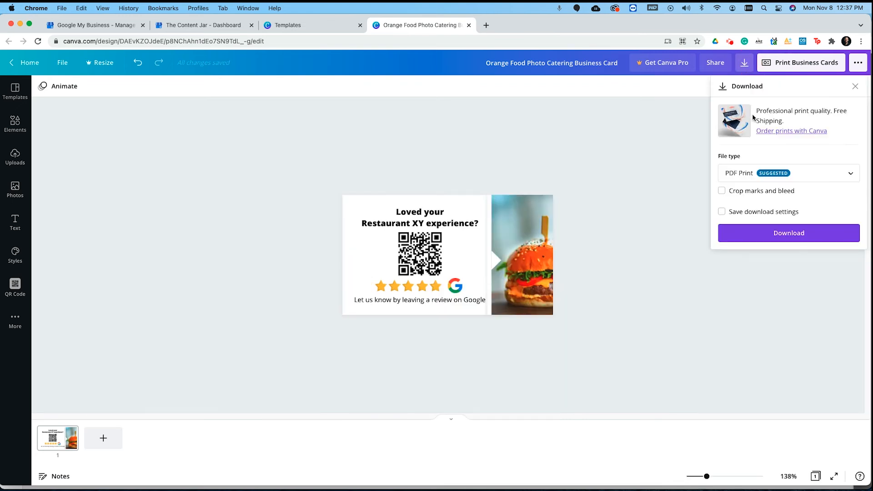
left_click(744, 174)
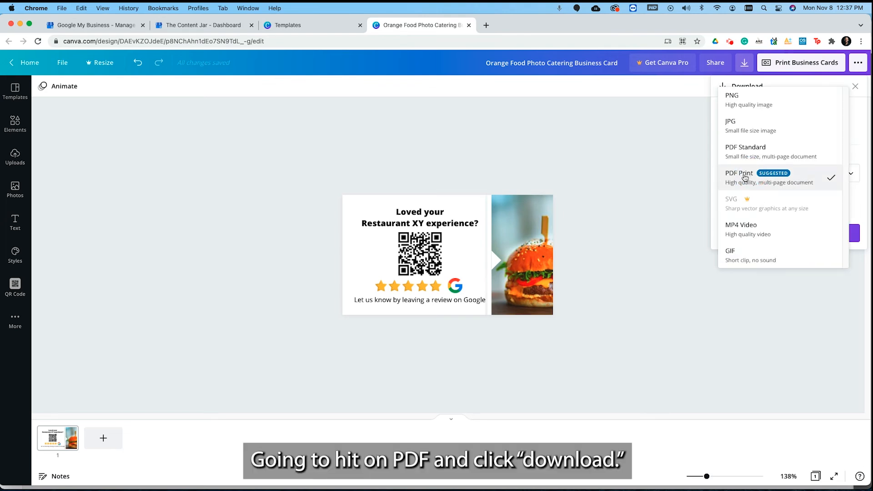
left_click(746, 175)
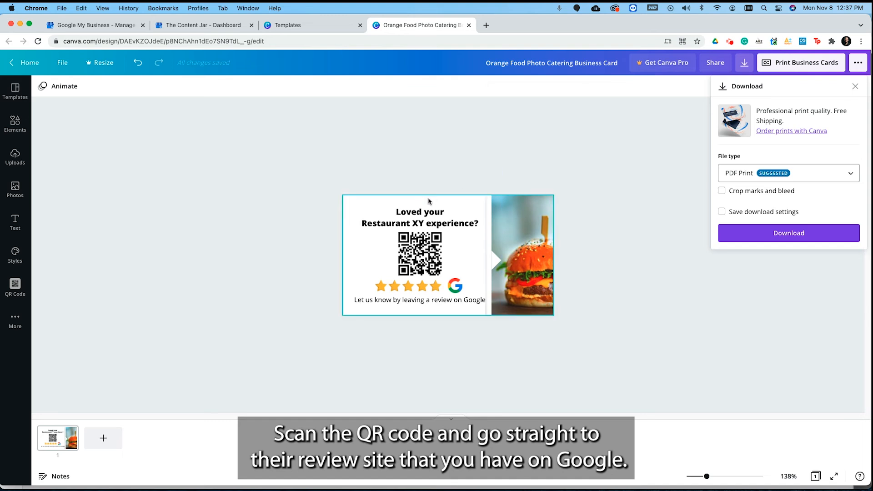
left_click(96, 25)
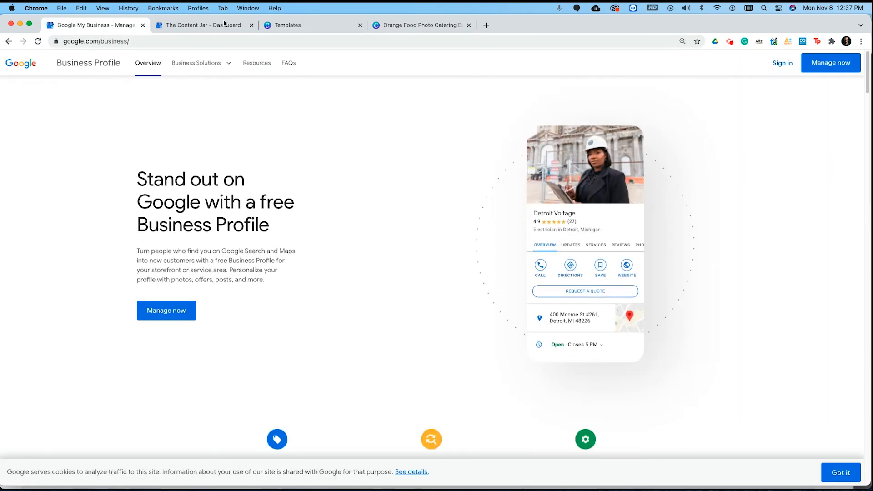
left_click(200, 25)
left_click(421, 249)
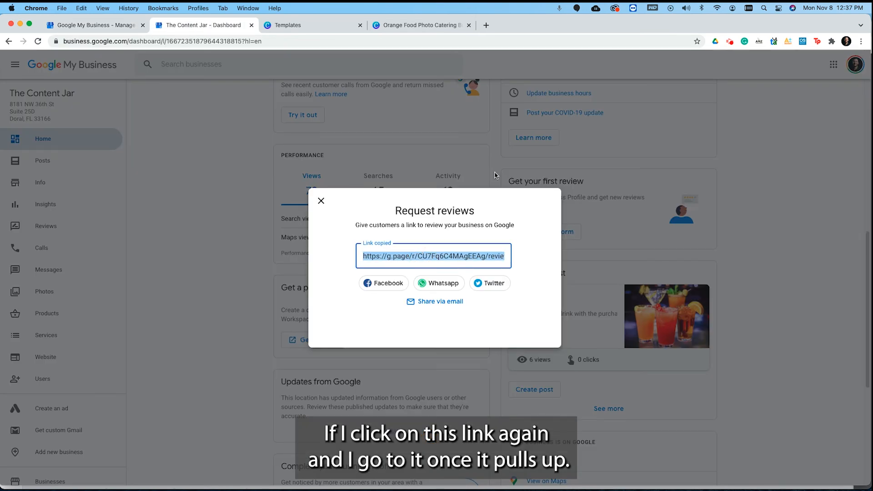
left_click(487, 25)
type("https://g.page/r/CU7Fq6C4MAgEEAg/review")
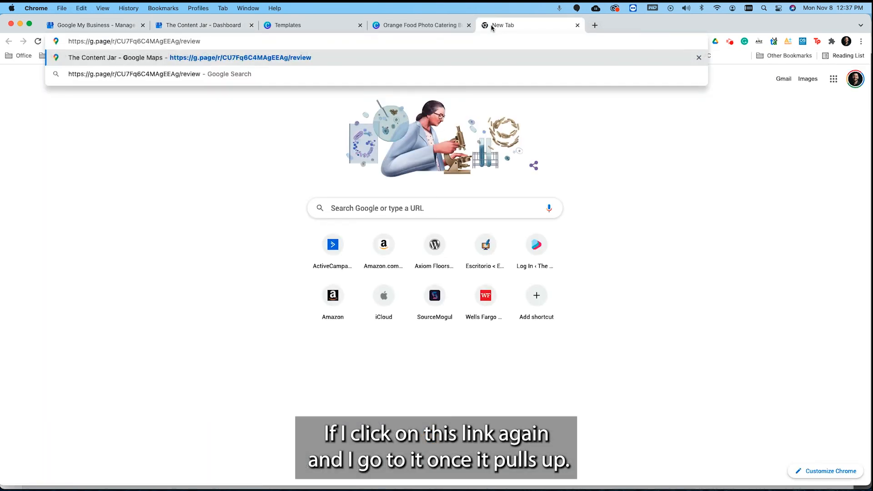
key("Return")
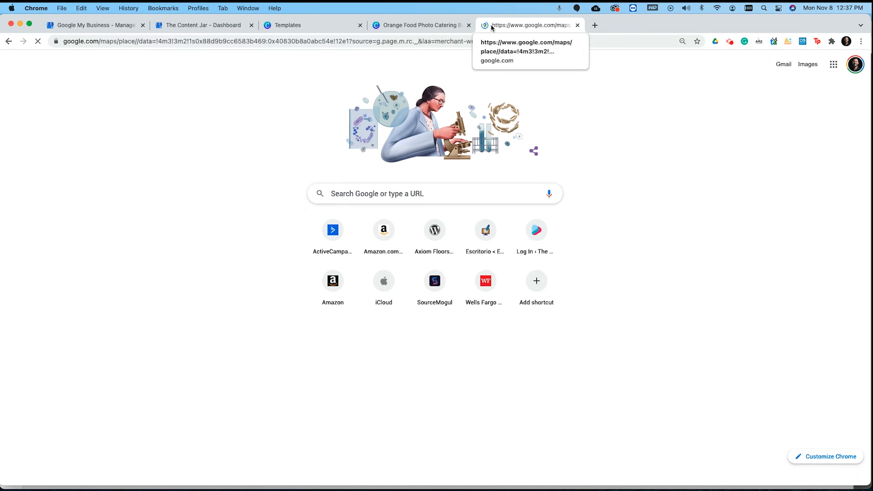